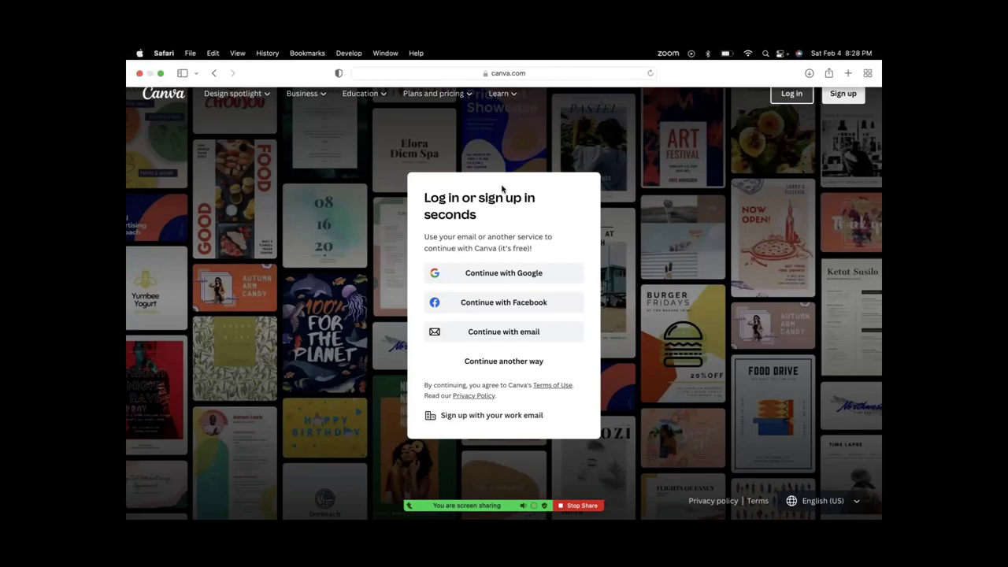
Sign in to Canva with Google, choosing the school Google account
left_click(507, 274)
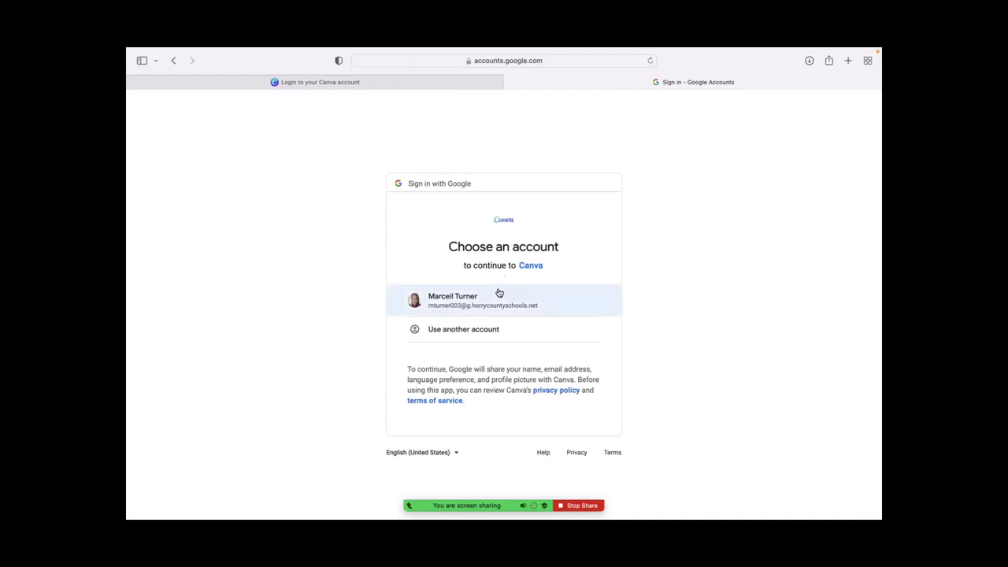
left_click(498, 293)
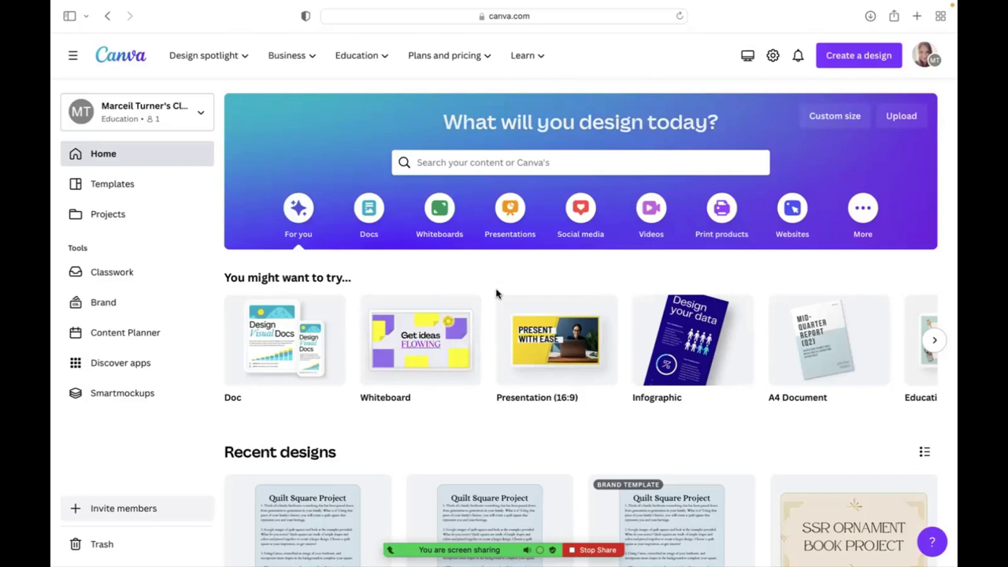
Open Billing & plans from the settings gear and scroll down to the Class section
left_click(772, 56)
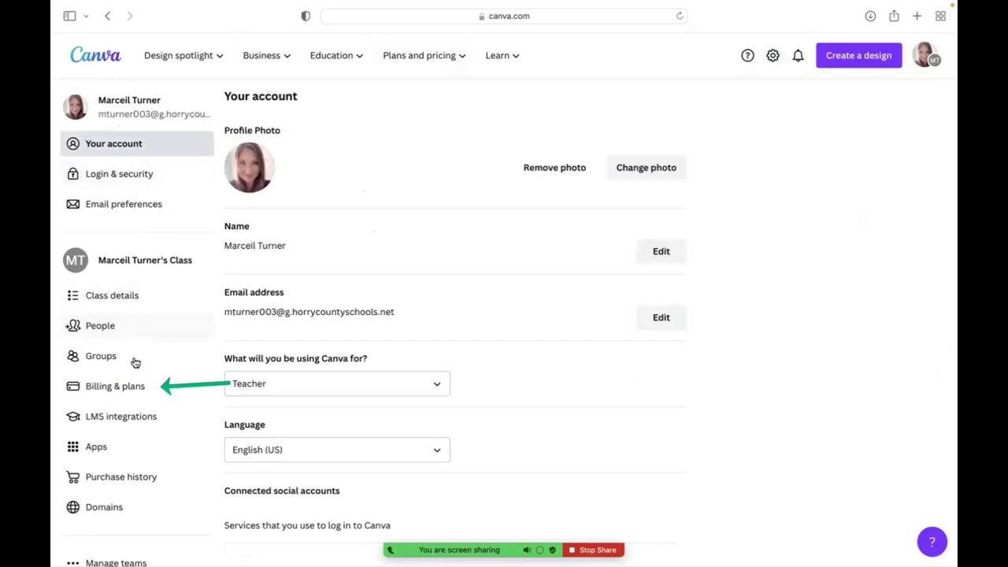
left_click(133, 390)
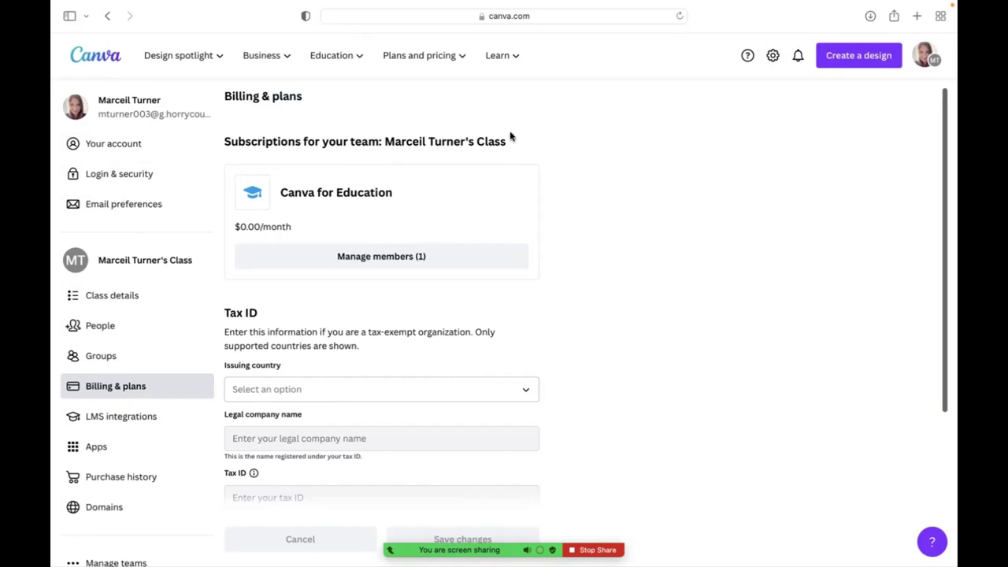
scroll(386, 283, "down", 3)
scroll(386, 284, "down", 1)
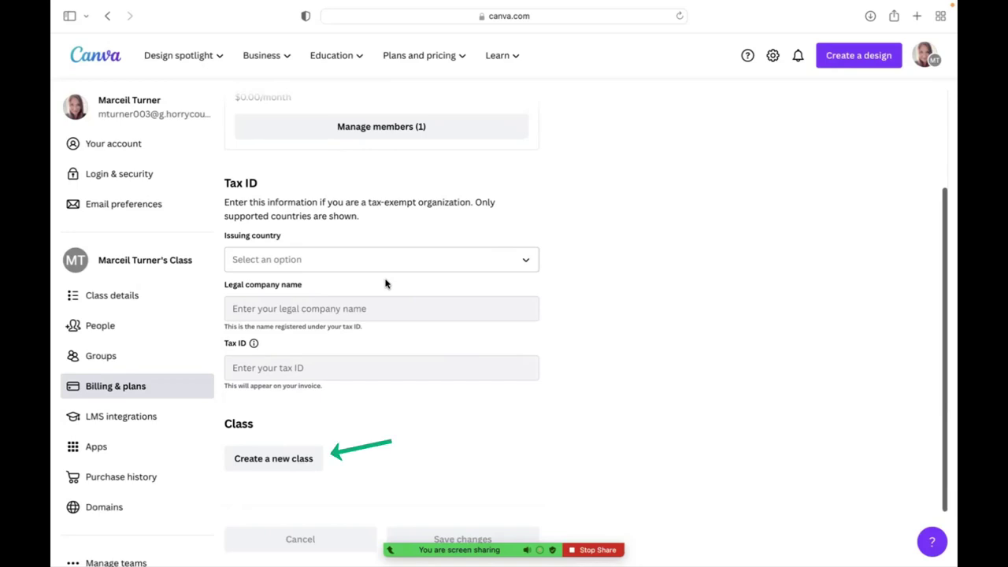
Create a new class named '1st Block'
left_click(276, 466)
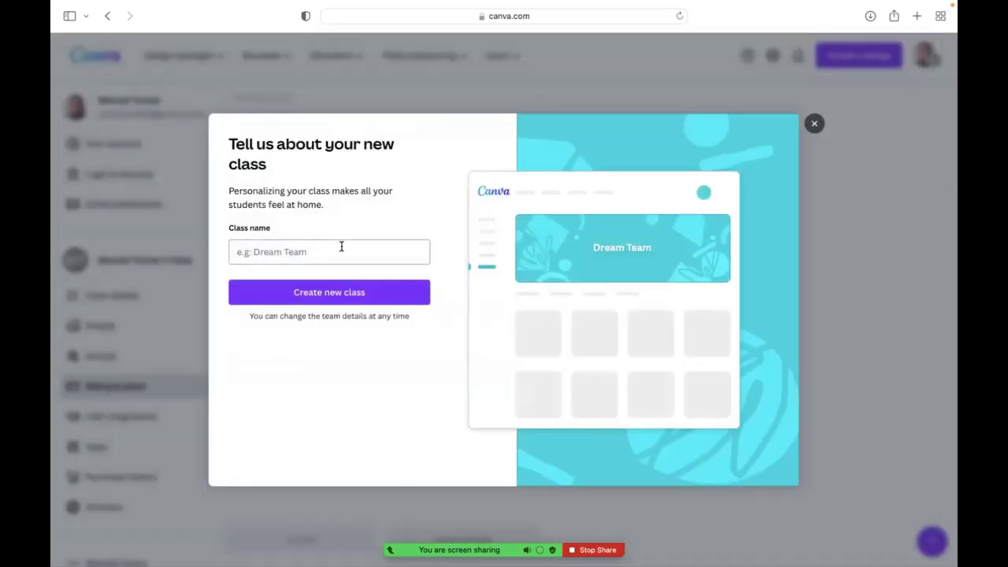
left_click(341, 247)
type("1st Bl")
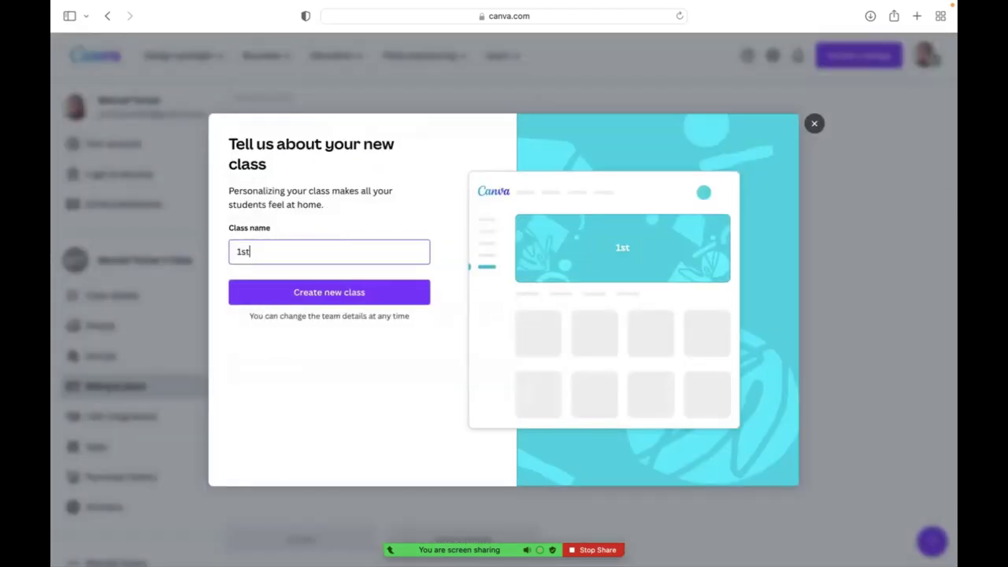
type("ock")
left_click(339, 291)
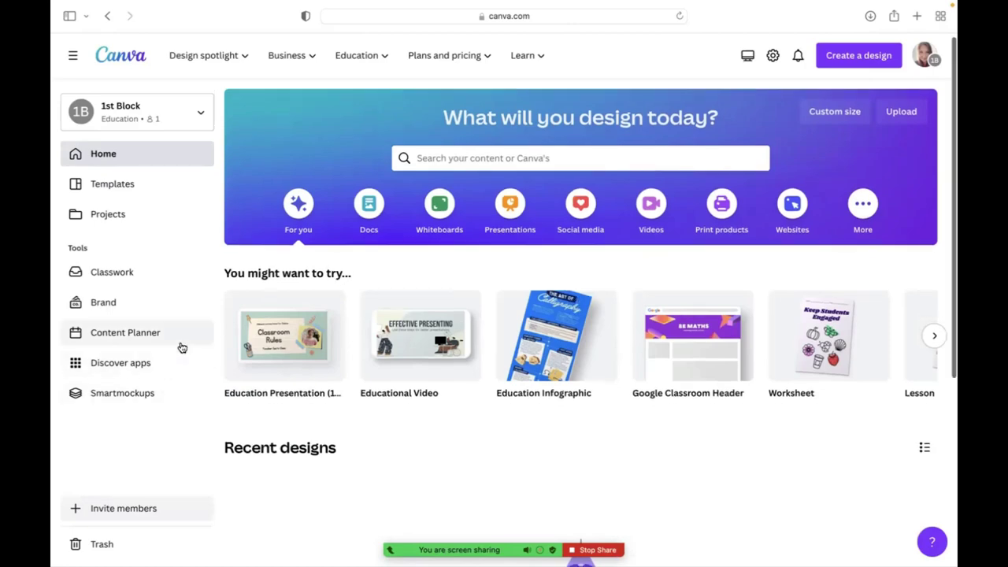
Generate and copy a share invite link for the 1st Block class
scroll(180, 344, "down", 2)
scroll(180, 344, "up", 2)
left_click(170, 118)
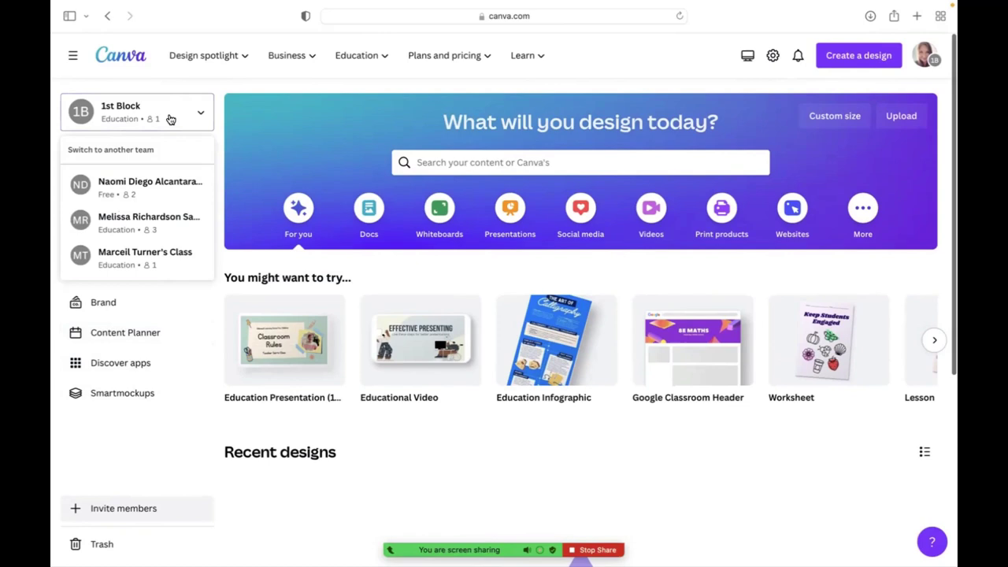
left_click(142, 110)
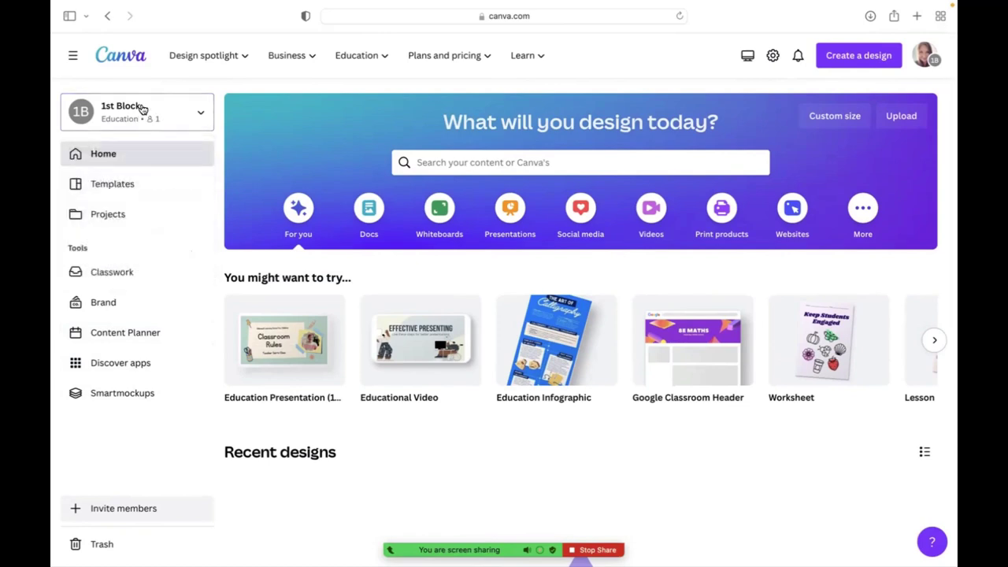
left_click(127, 506)
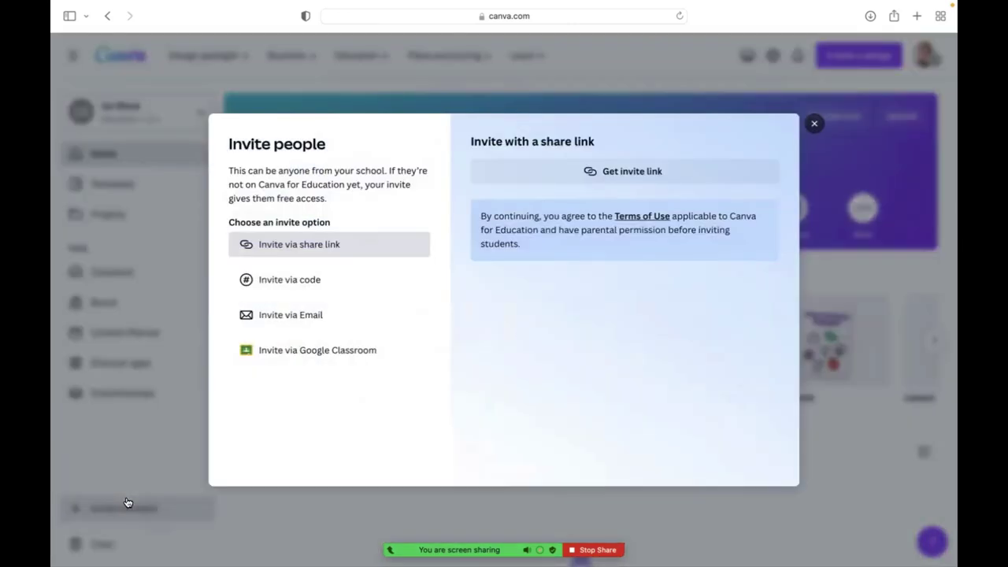
left_click(547, 177)
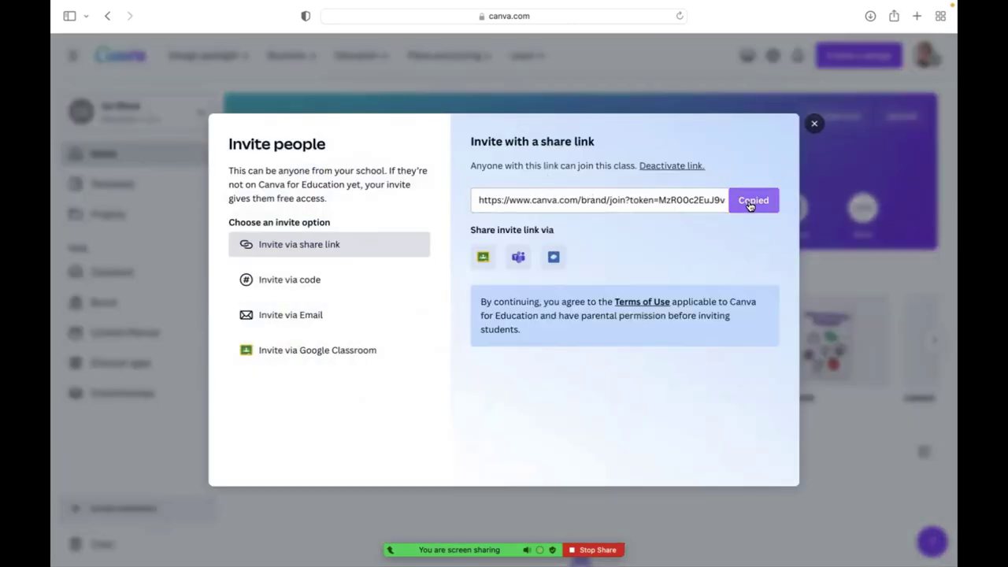
left_click(751, 201)
Share the invite link to the first Google Classroom class, discard the announcement, and return to Canva
left_click(491, 264)
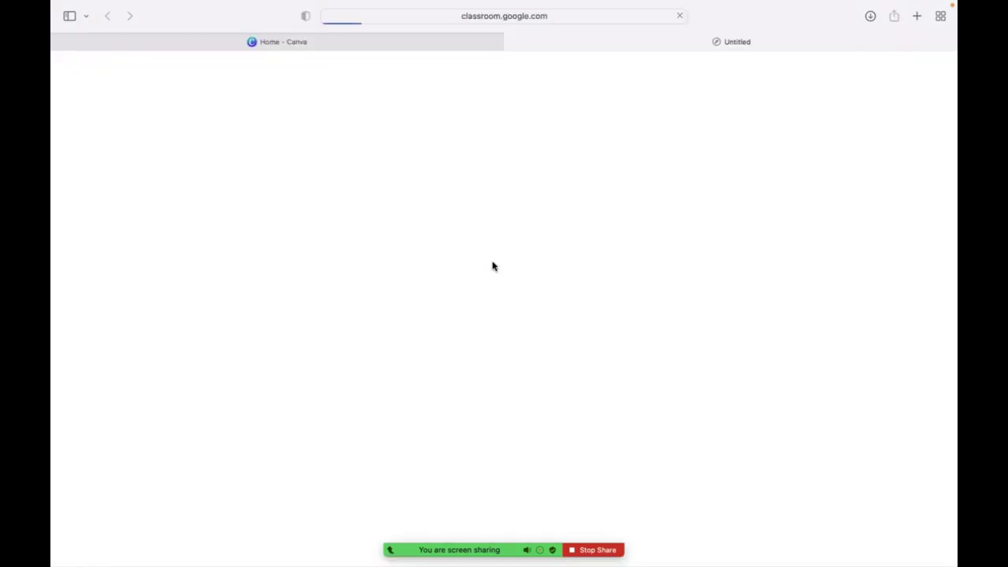
left_click(484, 192)
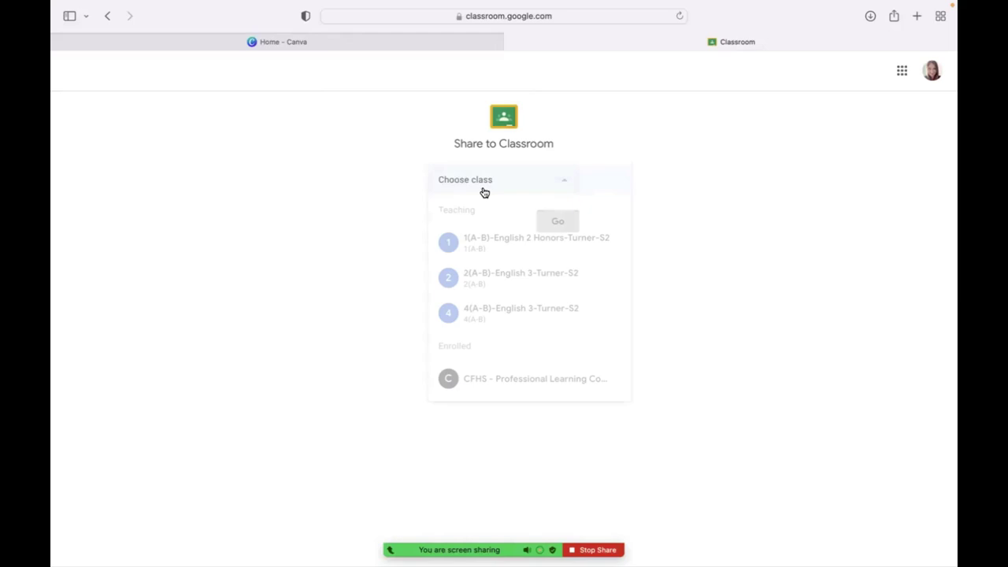
left_click(492, 241)
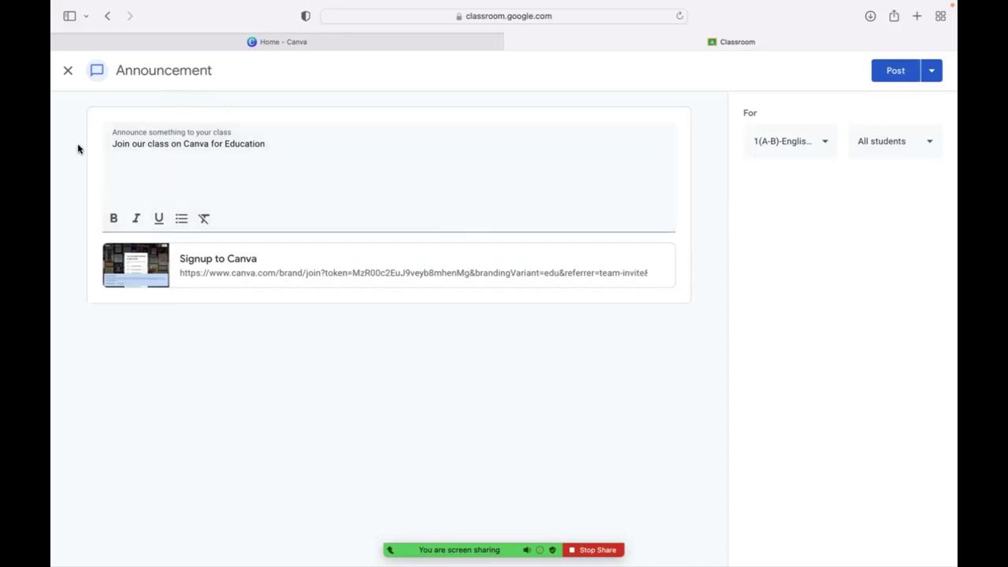
mouse_move(52, 82)
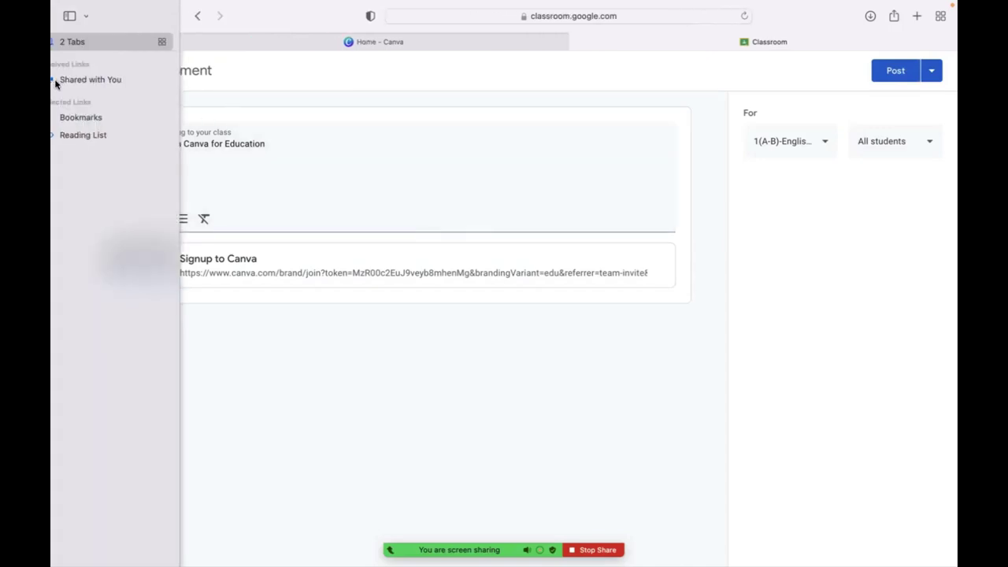
left_click(67, 72)
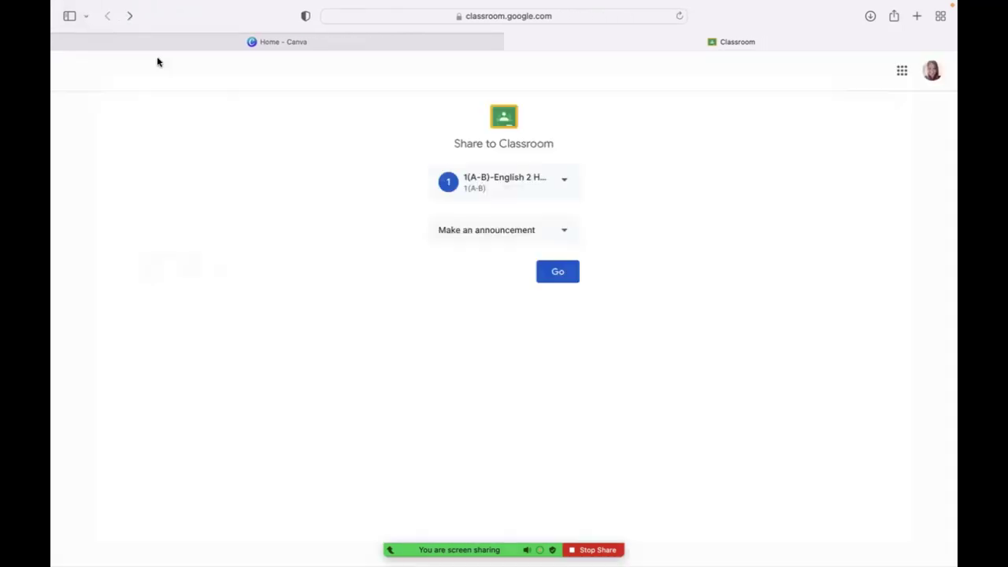
left_click(235, 47)
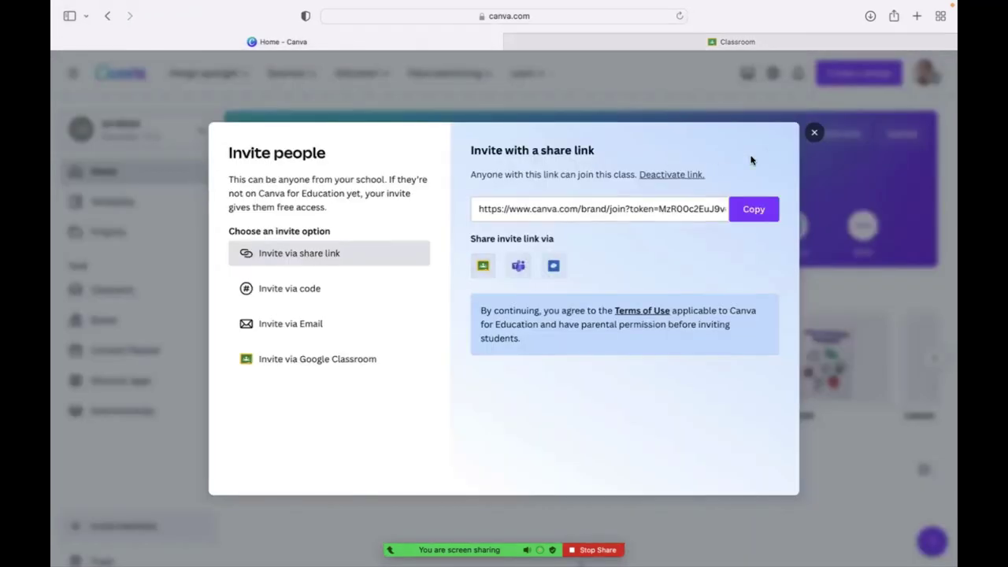
Close the invite dialog and go back to Billing & plans in account settings
left_click(813, 134)
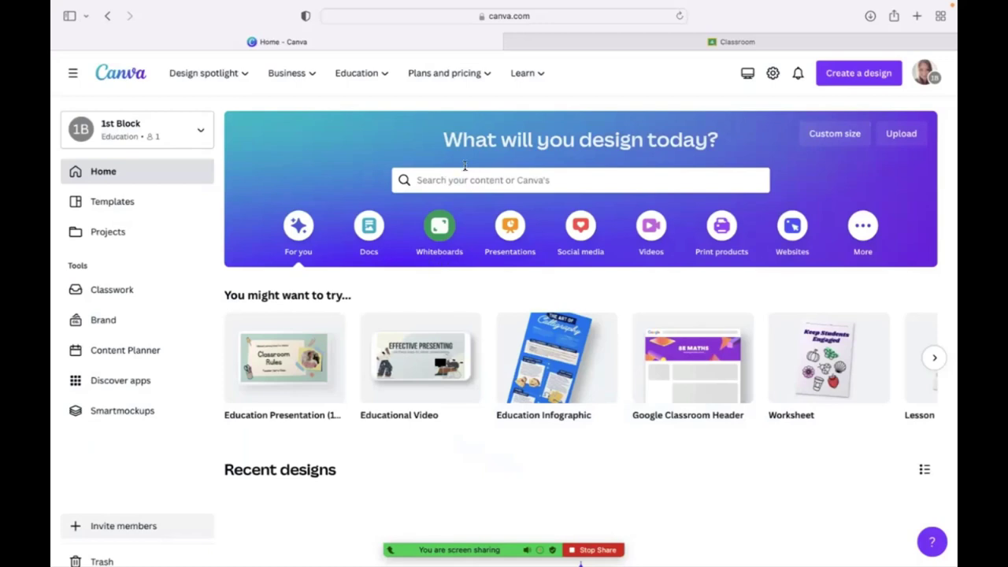
left_click(773, 72)
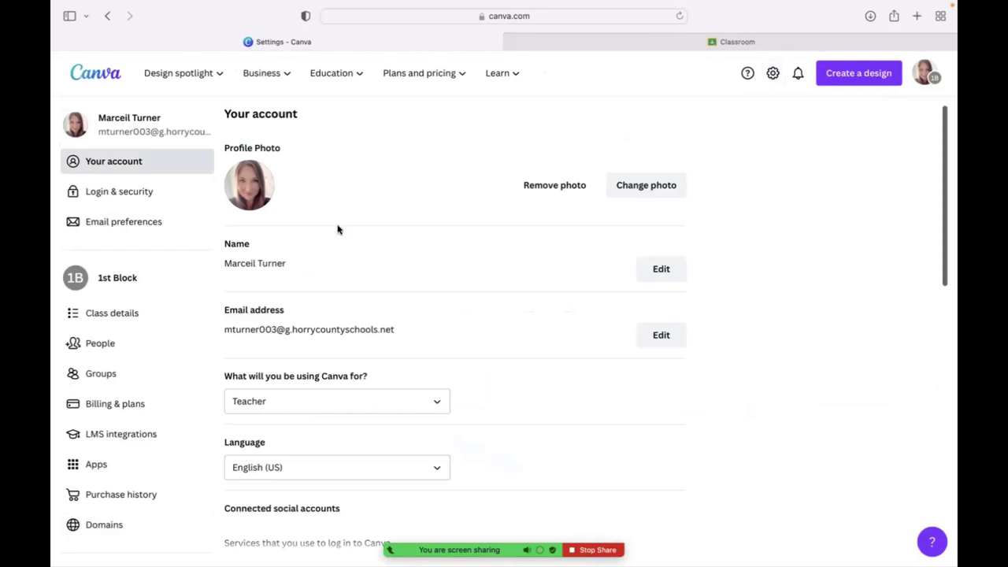
scroll(144, 315, "down", 1)
left_click(133, 383)
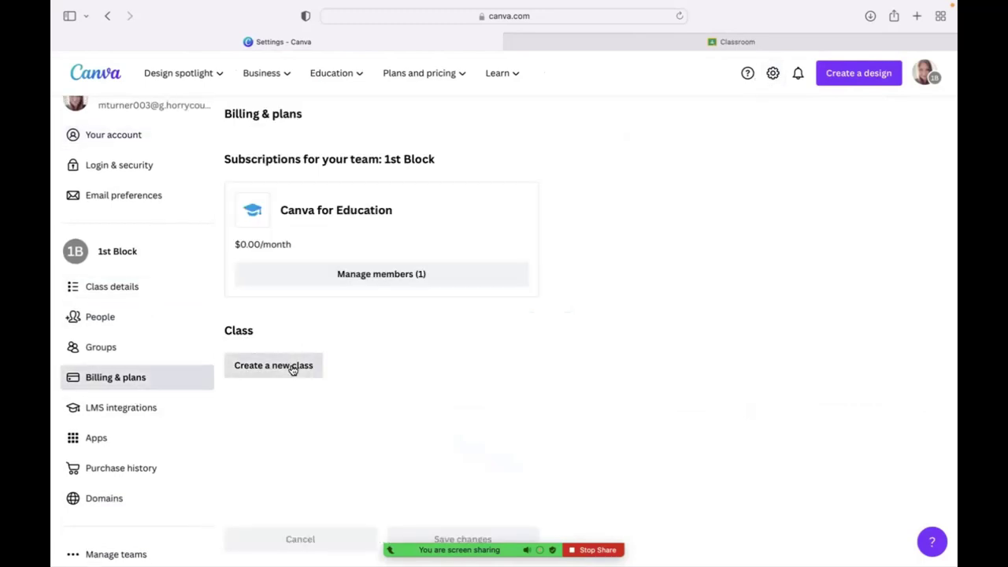
Create another class named '2nd Block'
left_click(293, 367)
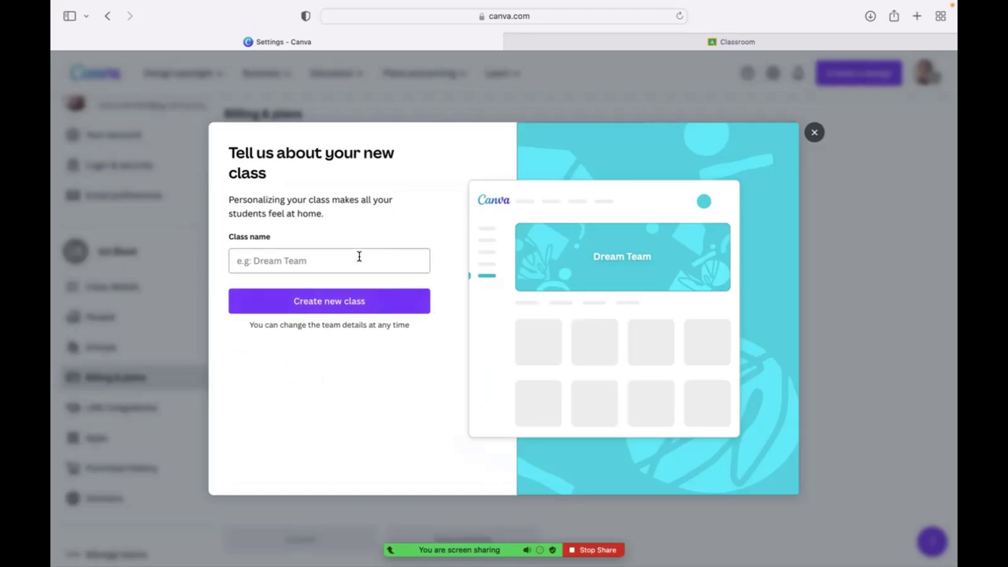
left_click(359, 257)
type("2nd B")
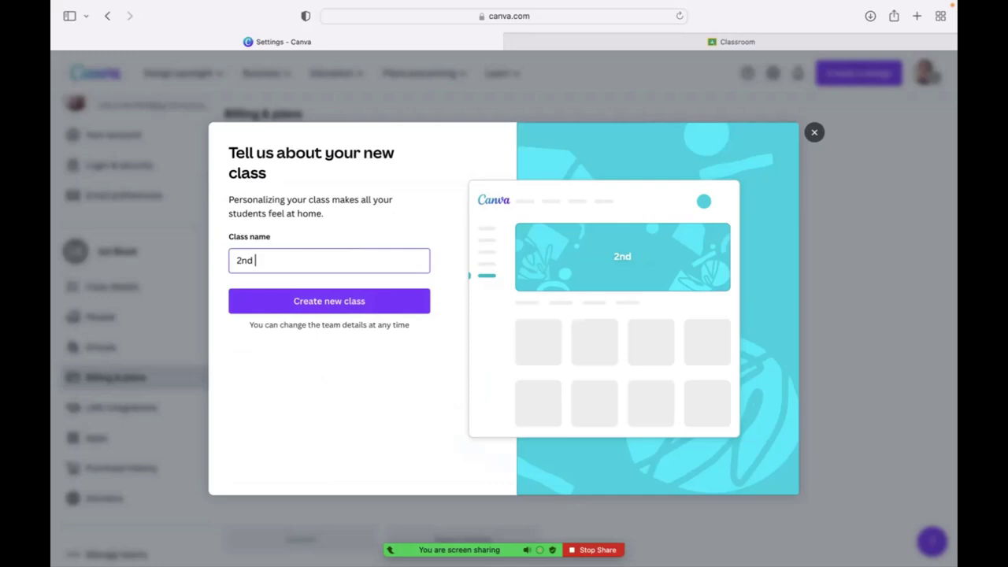
type("lock")
left_click(370, 306)
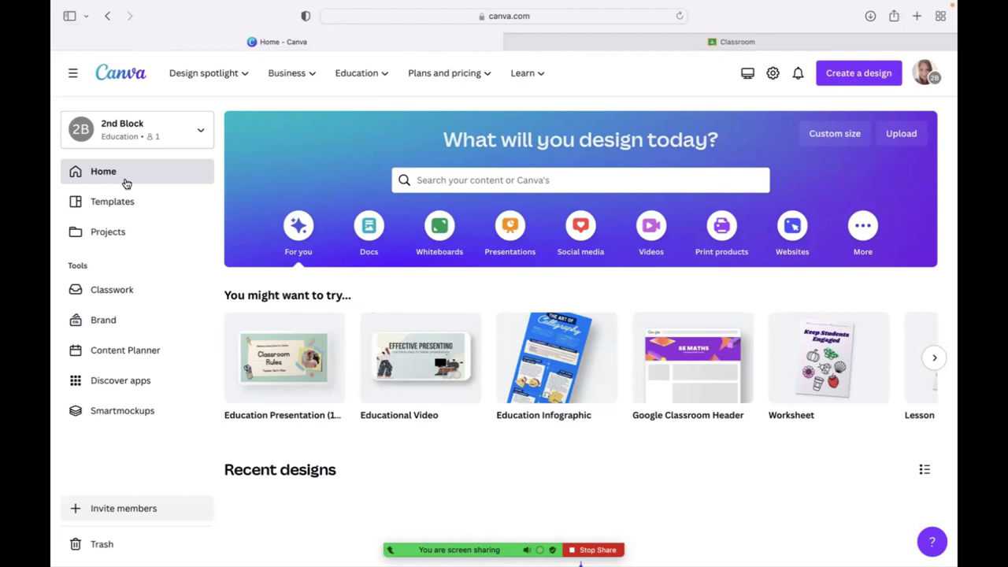
Generate and copy a share invite link for the 2nd Block class
left_click(162, 140)
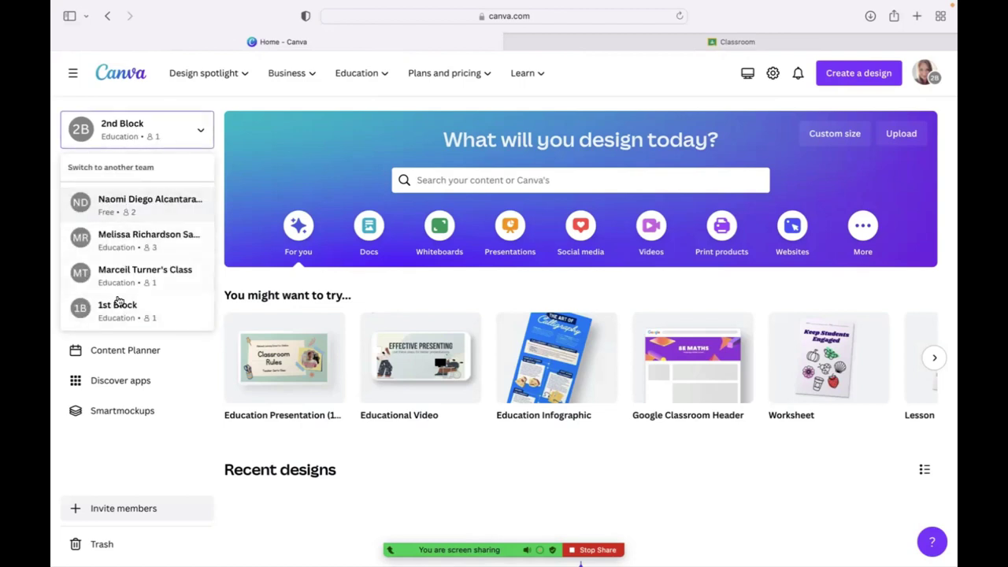
left_click(132, 135)
left_click(132, 136)
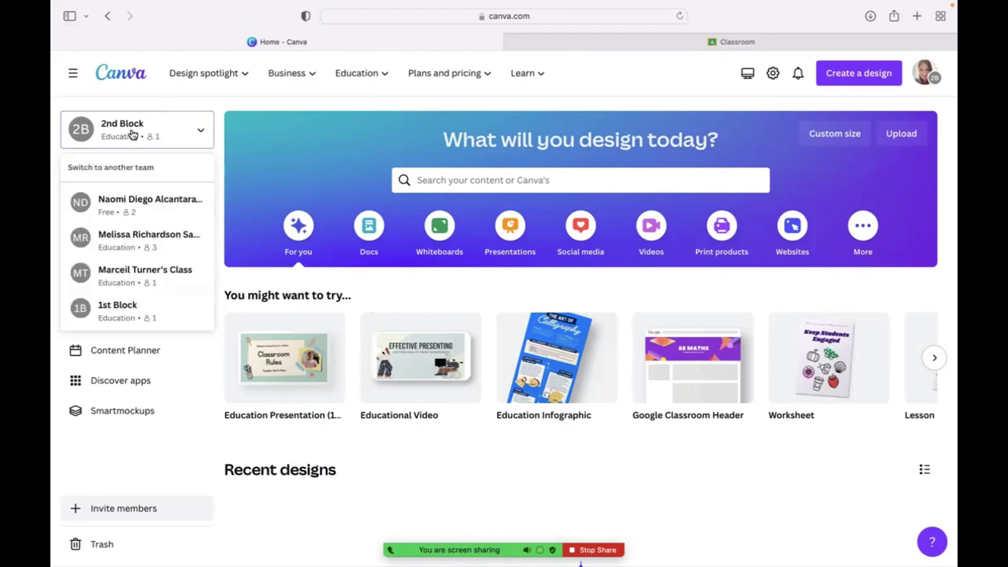
left_click(132, 135)
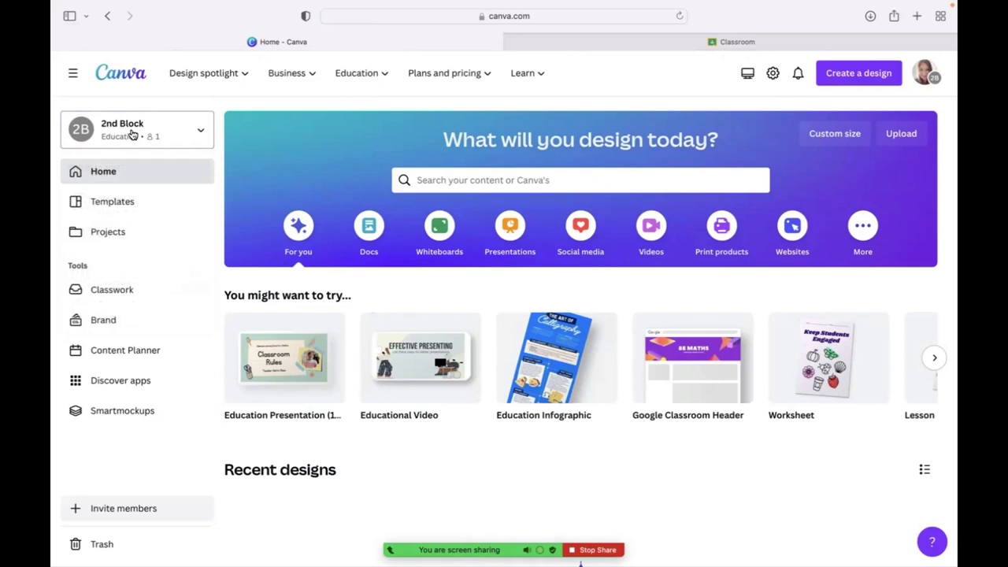
left_click(113, 510)
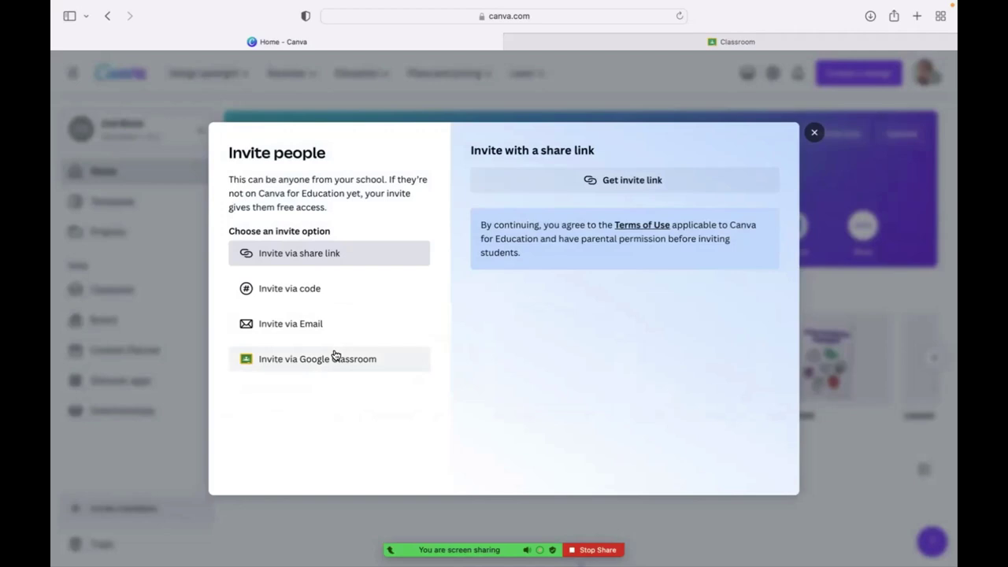
left_click(593, 180)
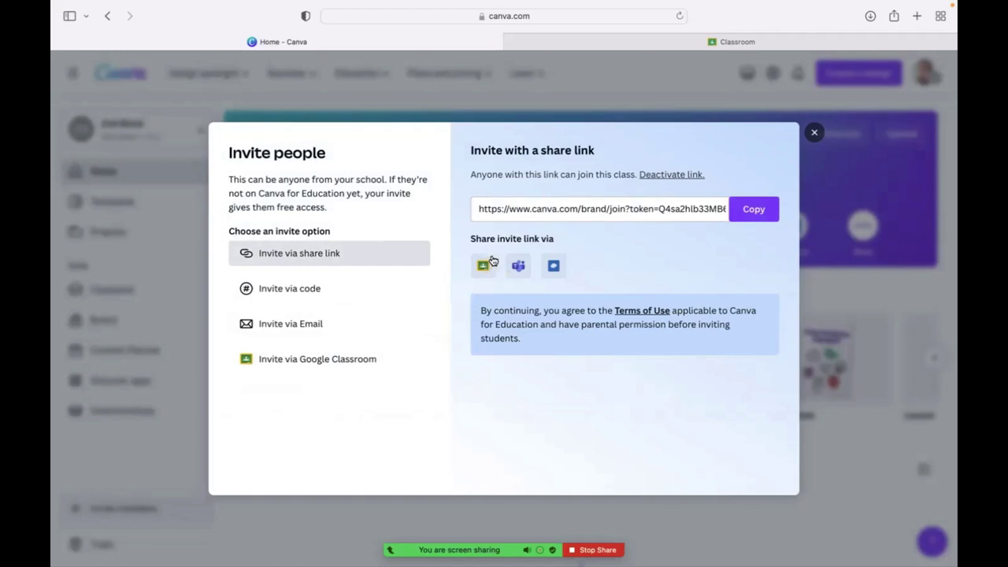
left_click(554, 266)
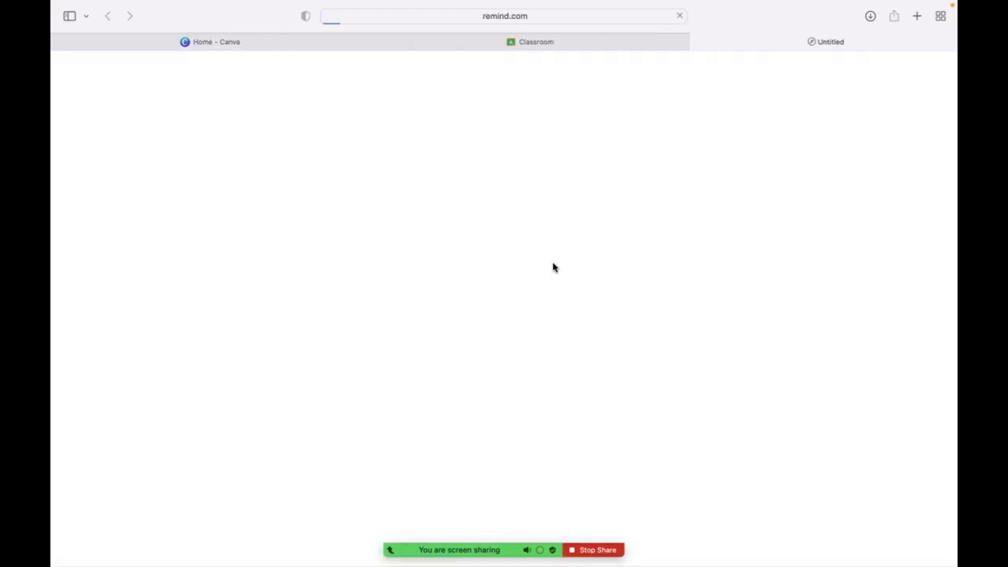
mouse_move(630, 47)
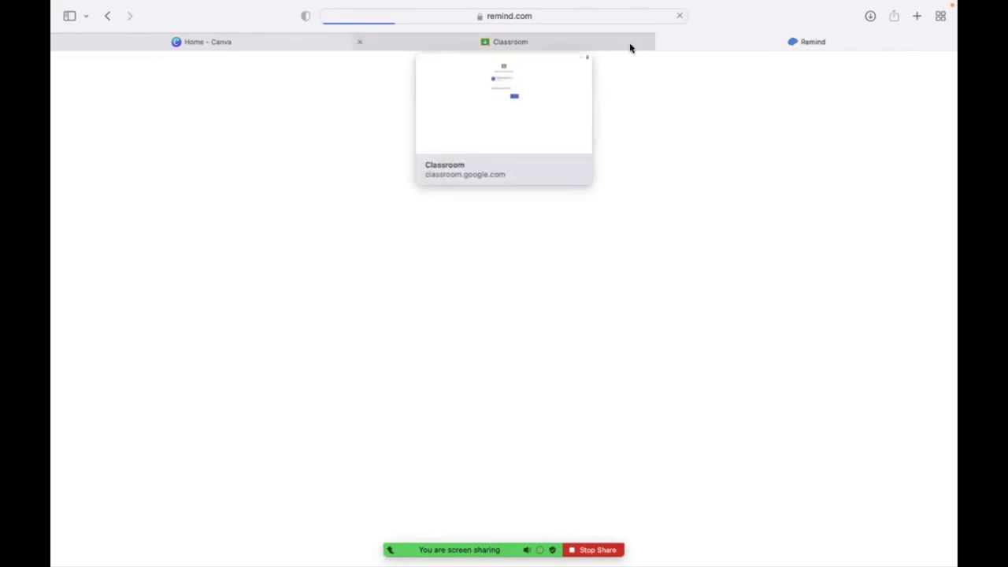
mouse_move(664, 39)
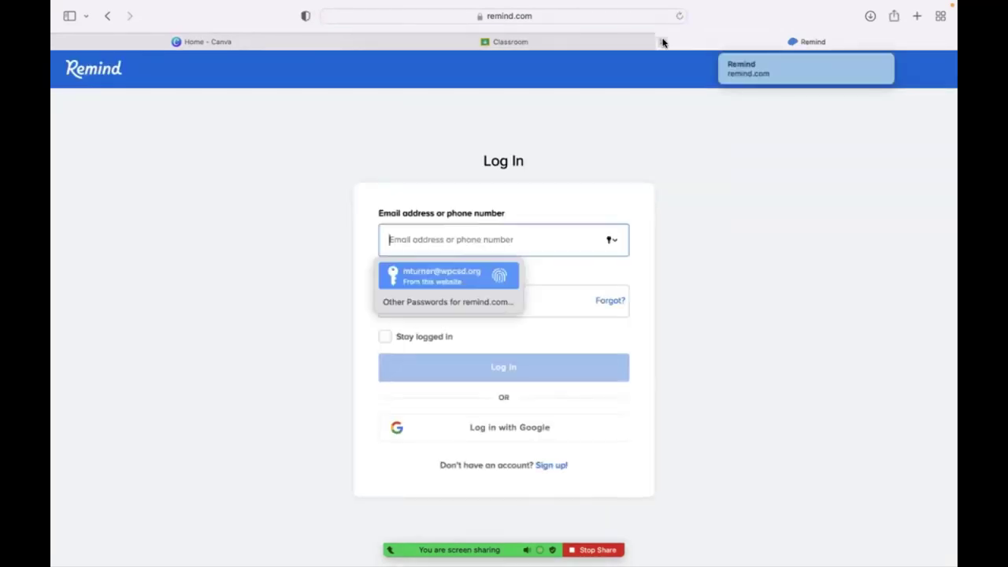
left_click(664, 42)
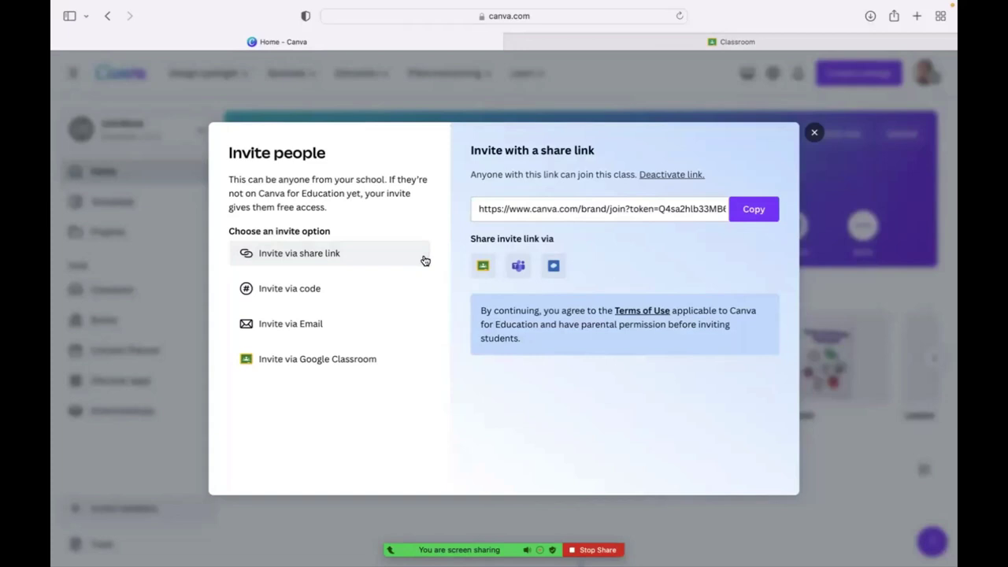
Close the invite dialog, open the Templates gallery and expand the Education category
left_click(815, 132)
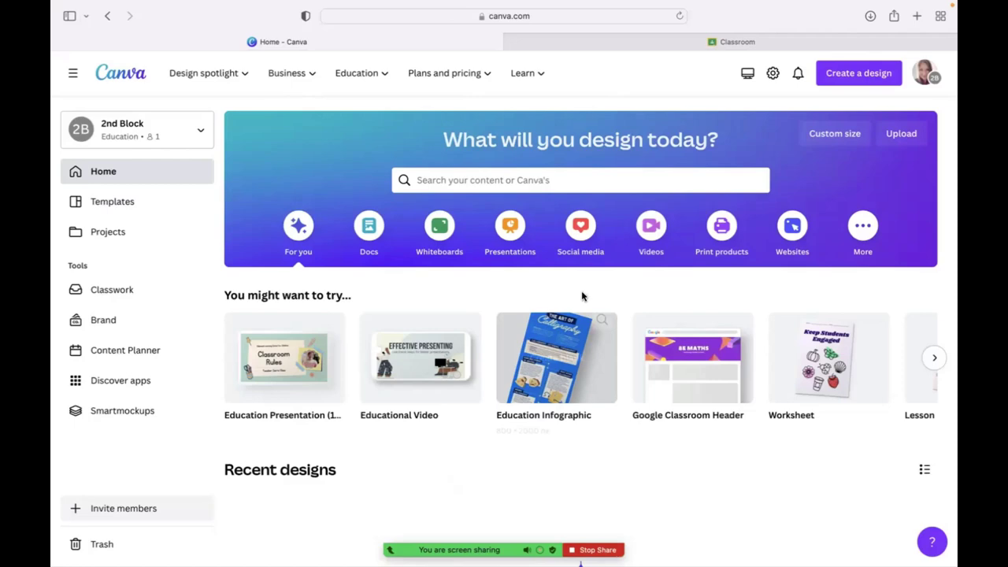
left_click(108, 203)
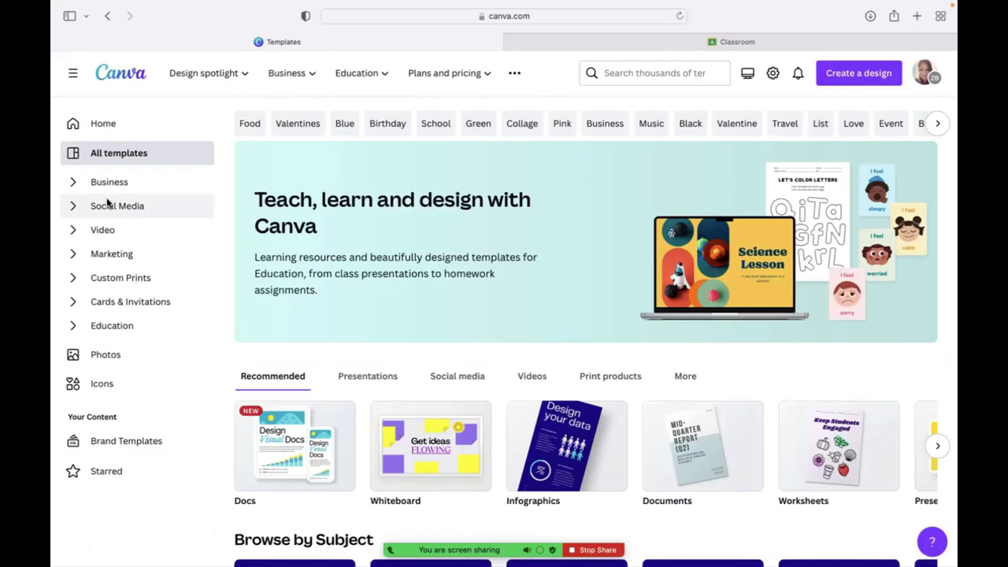
left_click(86, 329)
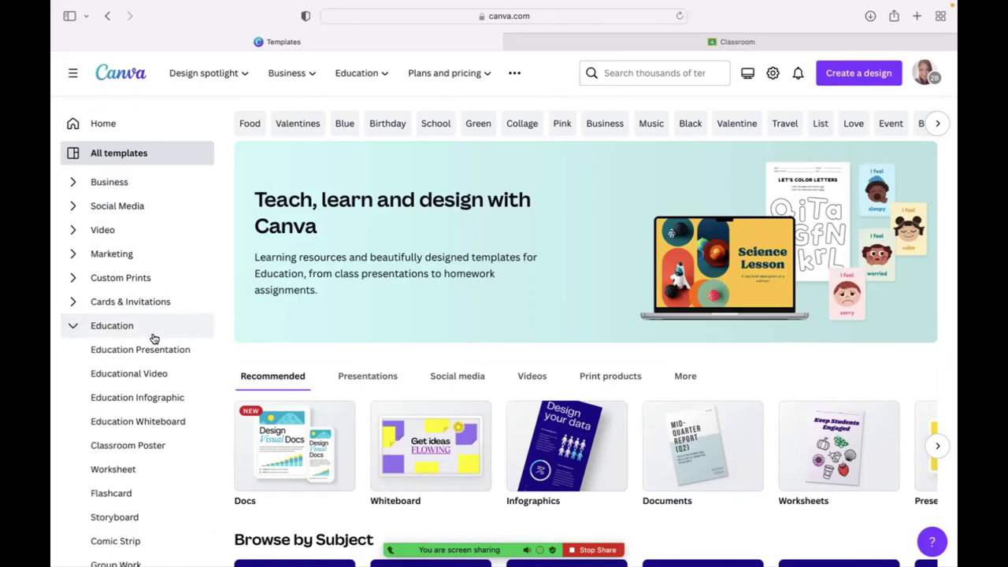
scroll(155, 339, "down", 2)
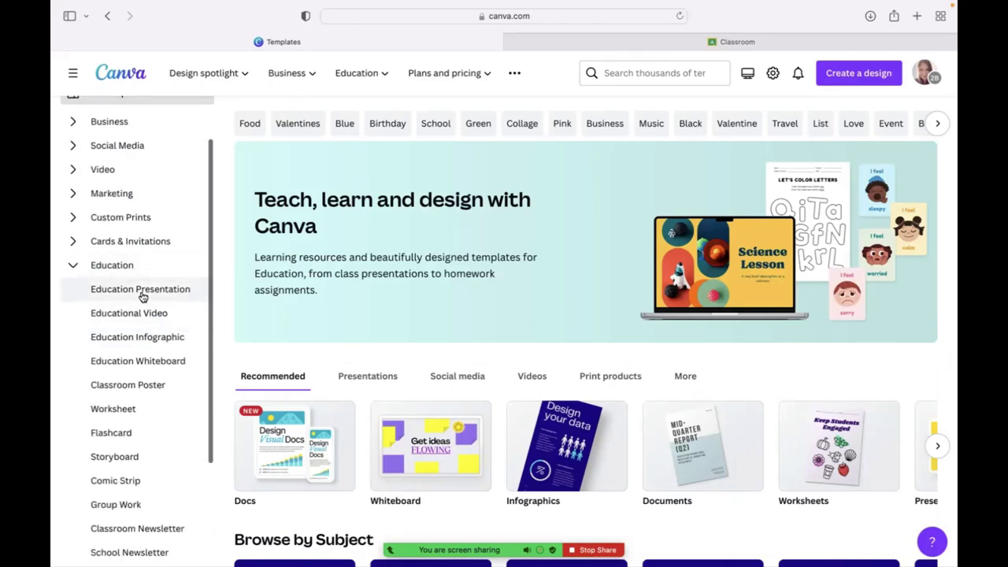
scroll(142, 296, "down", 2)
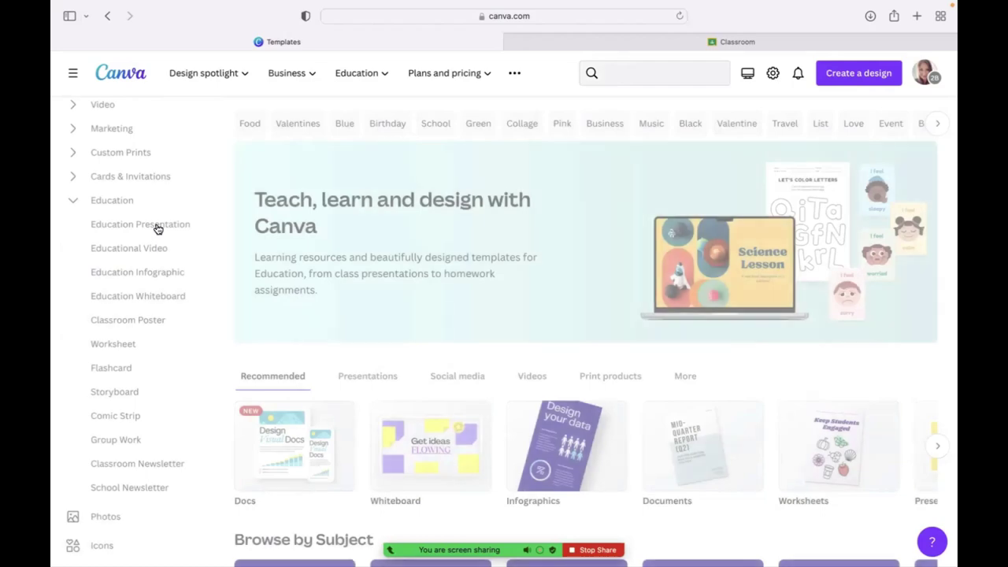
Browse the Education Presentation templates, scrolling past Classroom Rules and Teacher Planner designs
left_click(141, 225)
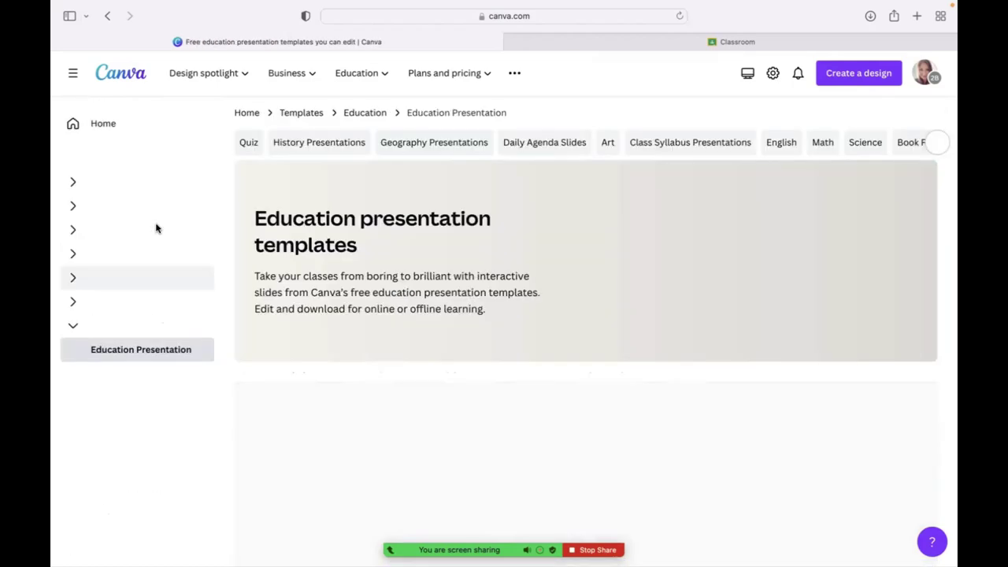
scroll(496, 345, "down", 5)
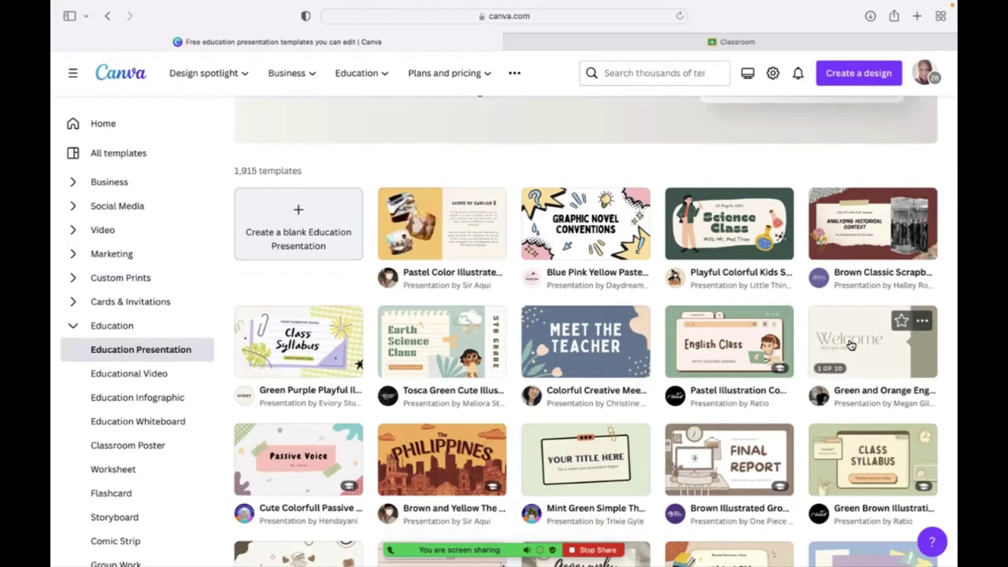
scroll(479, 290, "down", 5)
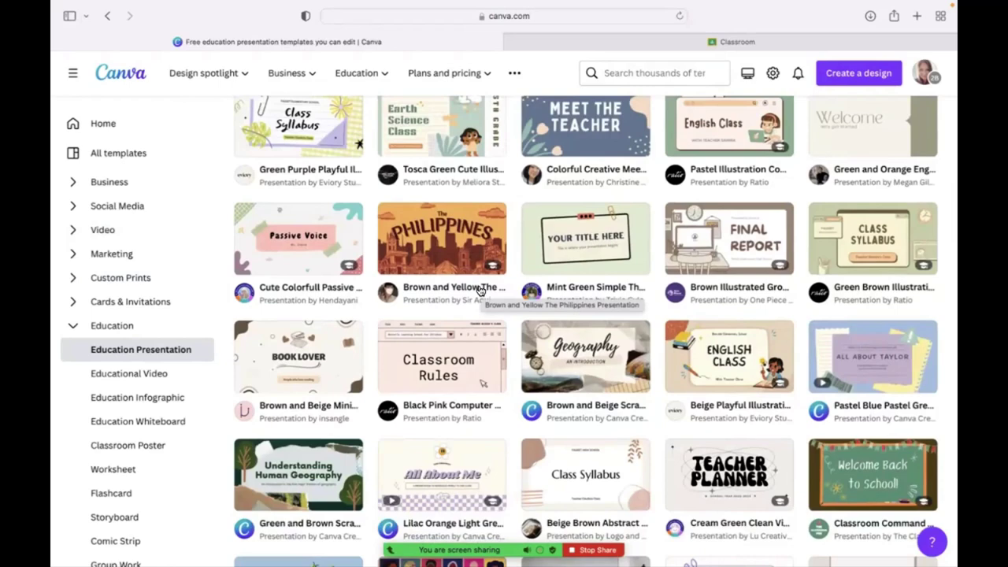
scroll(509, 421, "down", 4)
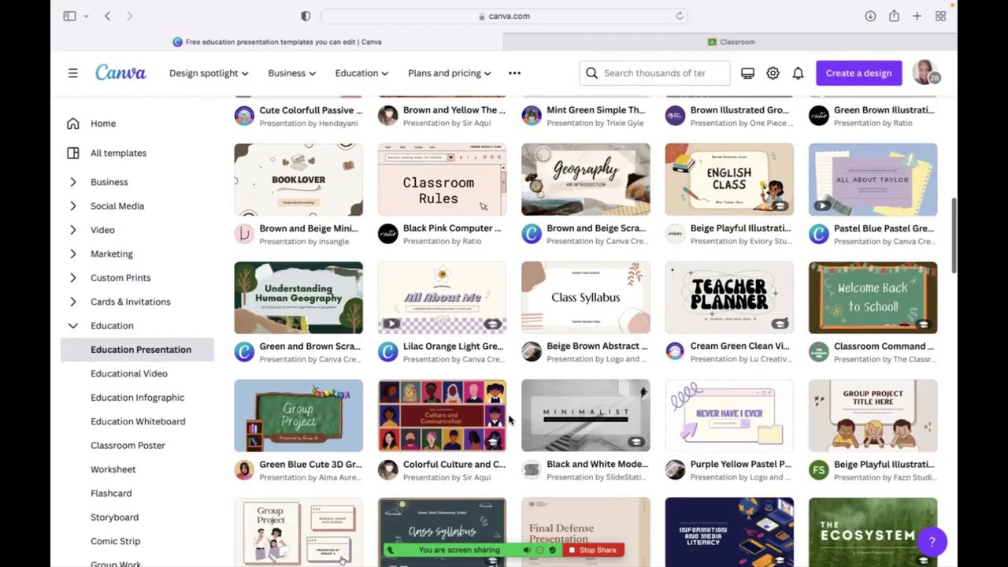
scroll(508, 420, "down", 1)
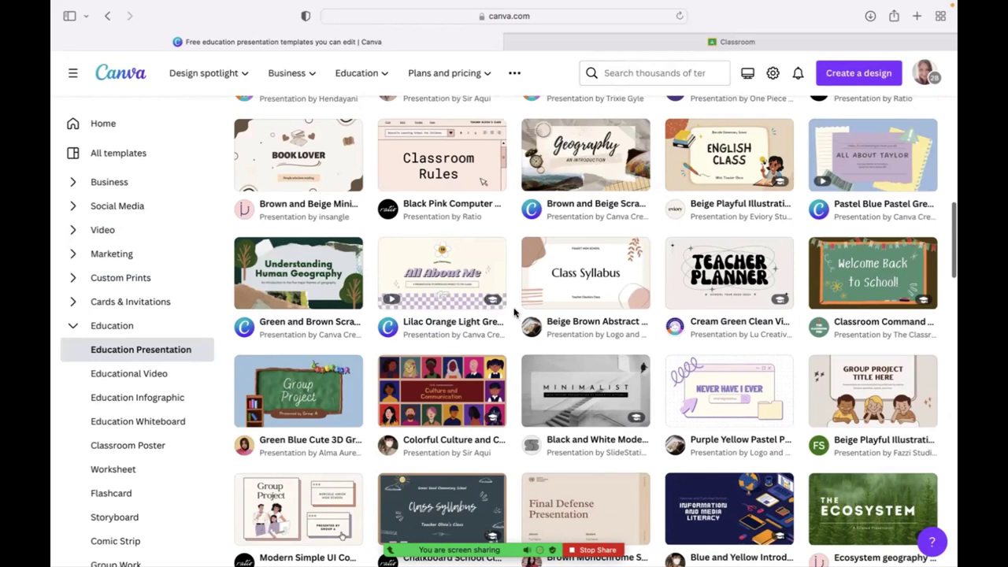
mouse_move(634, 396)
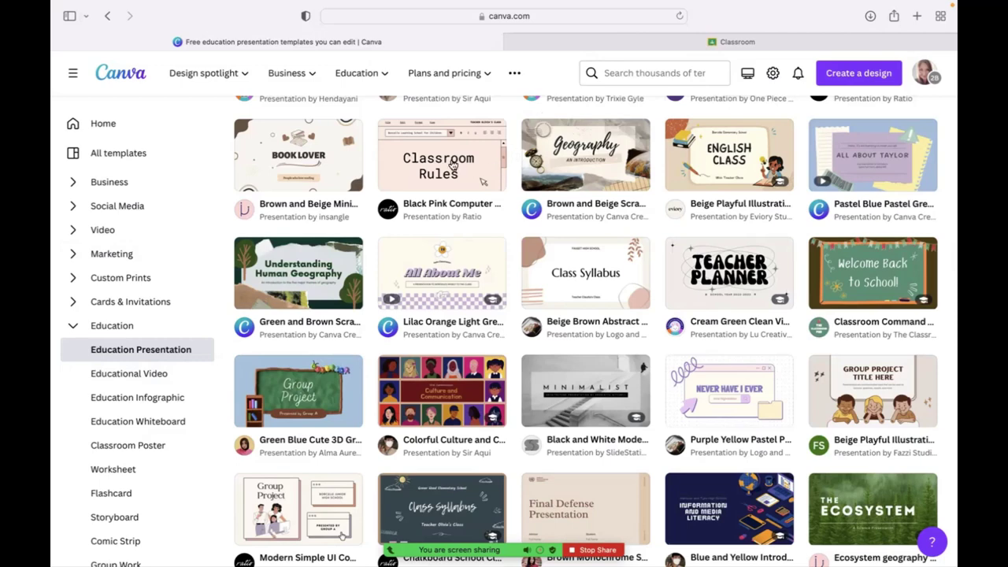
Browse the 487 Educational Video templates, such as Math Class and Back to School
left_click(176, 385)
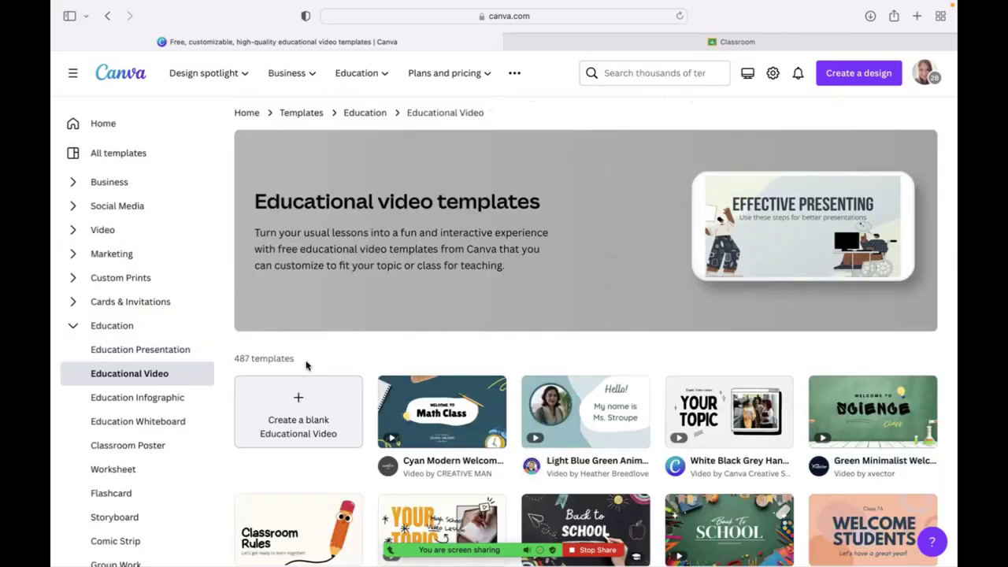
scroll(609, 382, "down", 2)
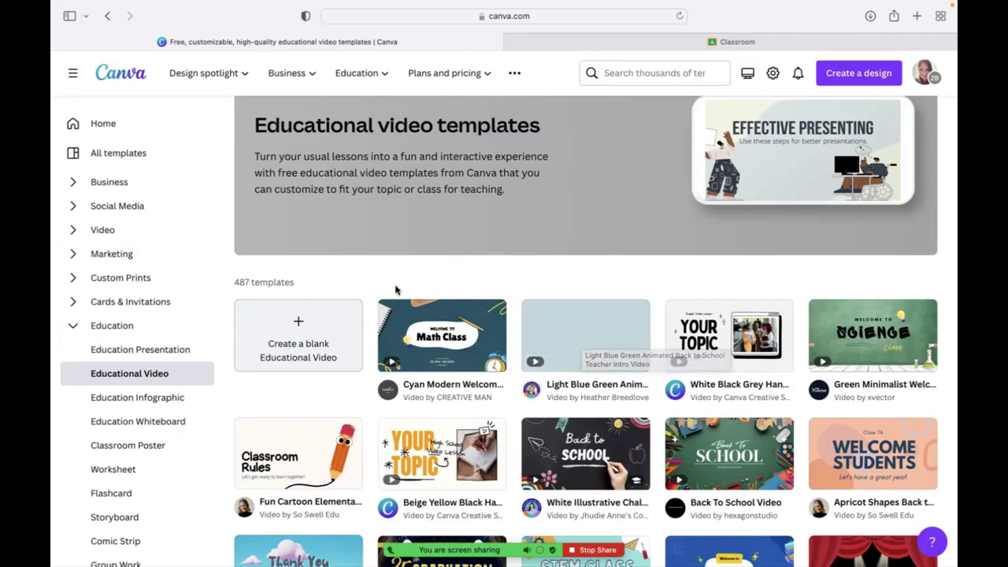
mouse_move(265, 444)
scroll(265, 444, "down", 5)
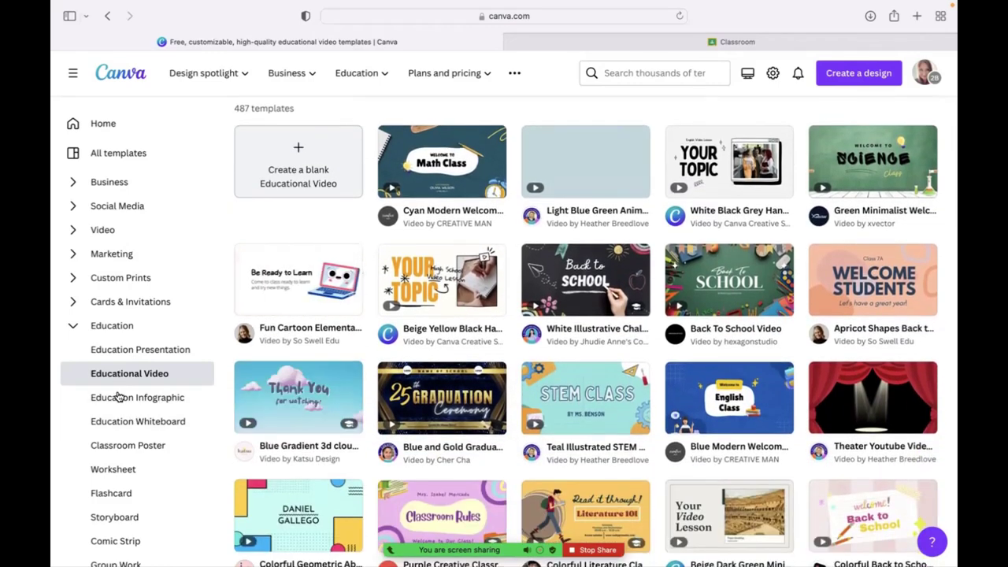
Scroll through the 1,421 Education Infographic templates, including Types of Characters and Fraction designs
left_click(119, 399)
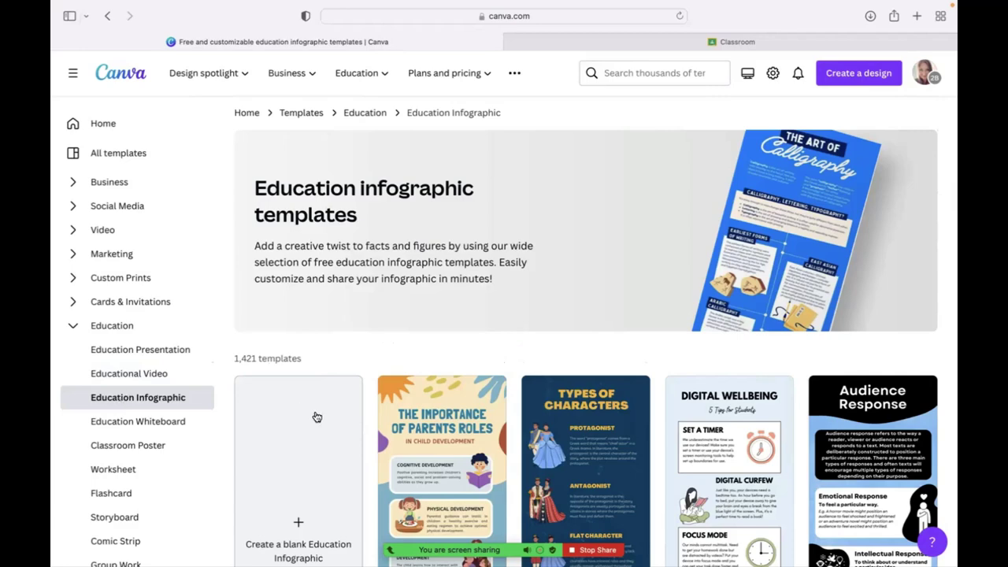
scroll(520, 386, "down", 2)
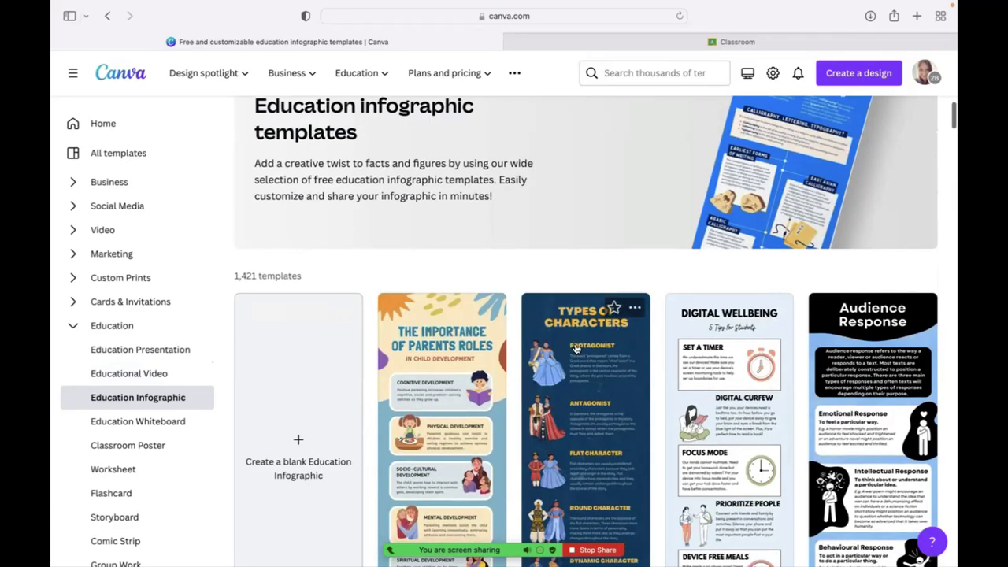
scroll(589, 367, "down", 1)
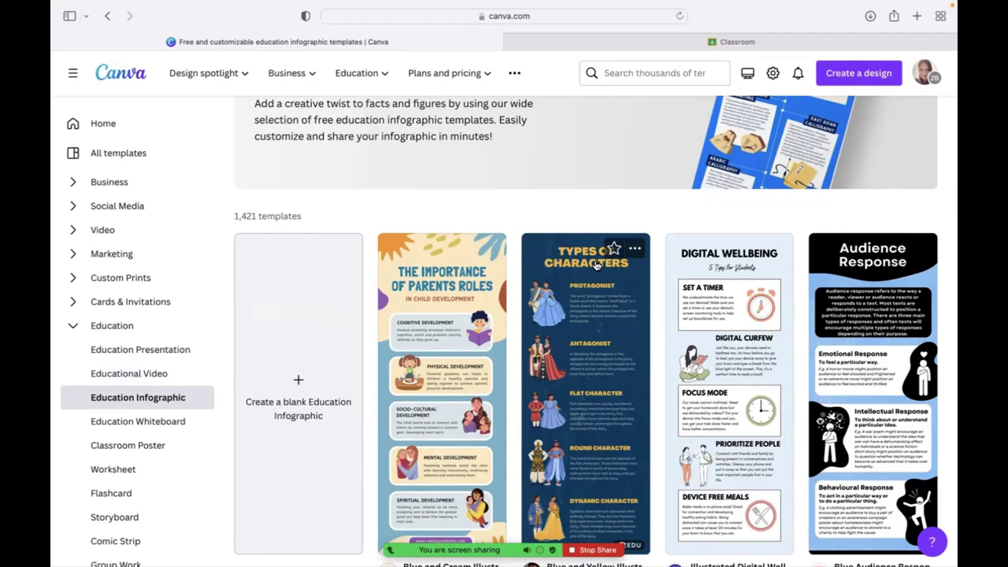
scroll(581, 262, "down", 2)
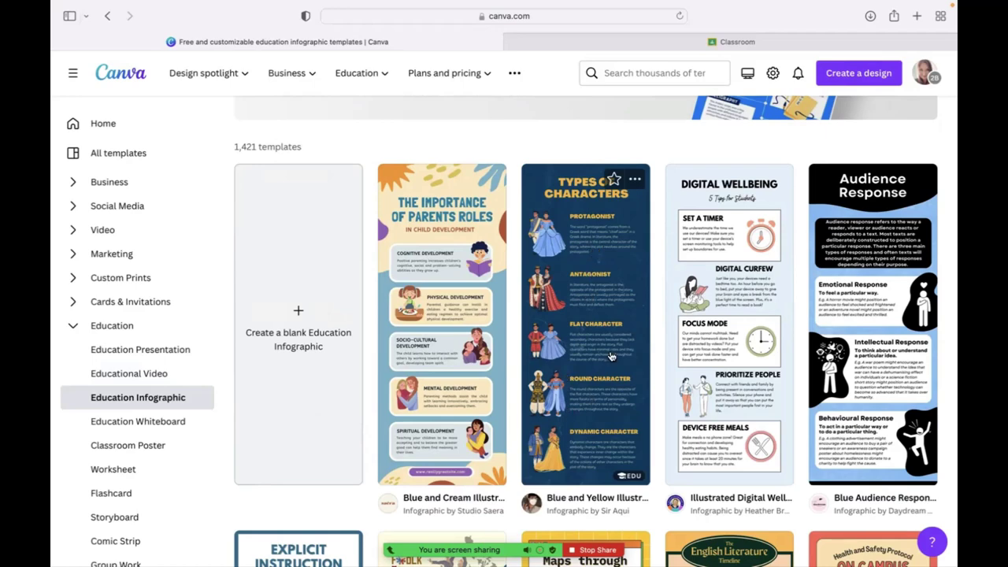
scroll(572, 339, "down", 5)
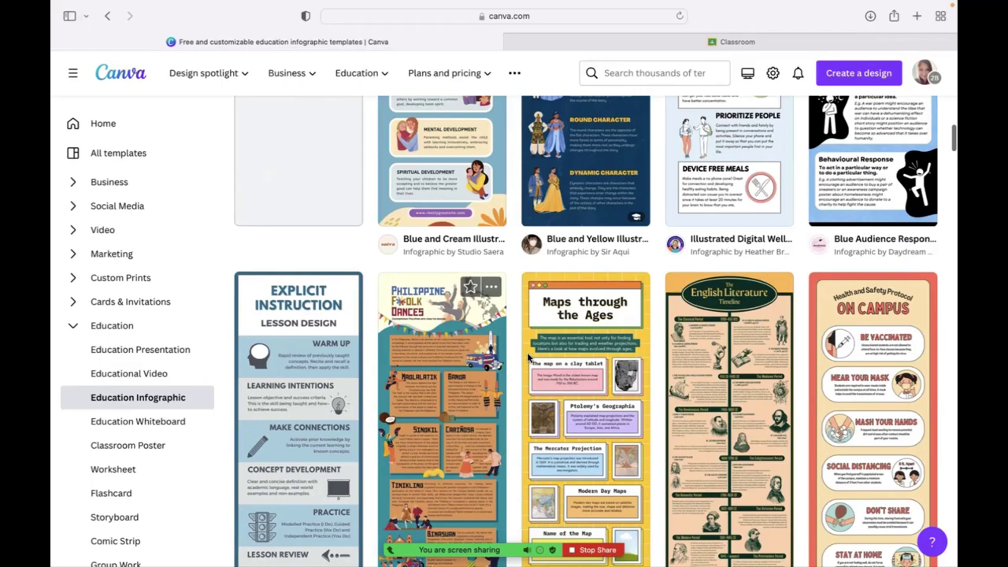
scroll(644, 397, "down", 6)
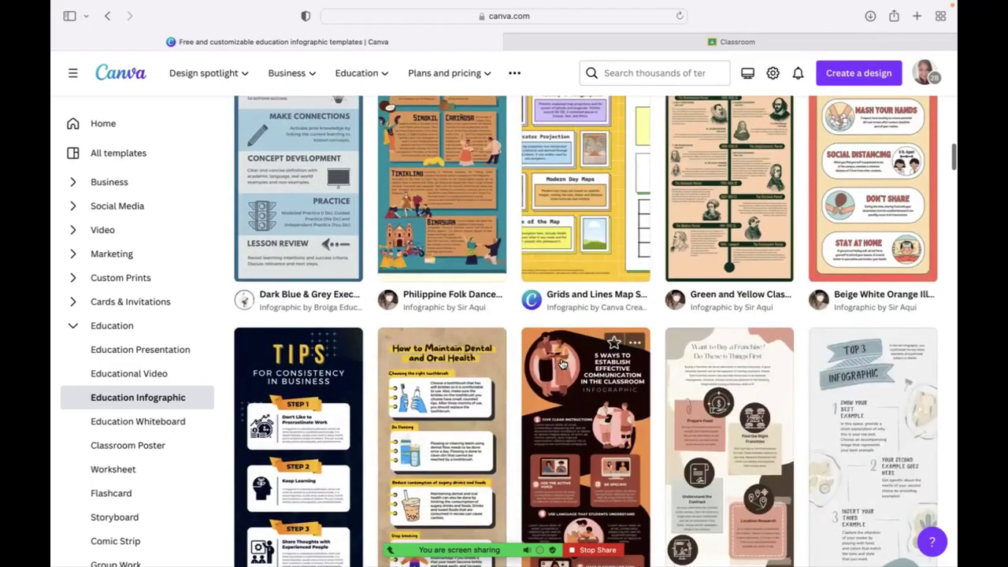
scroll(521, 352, "down", 8)
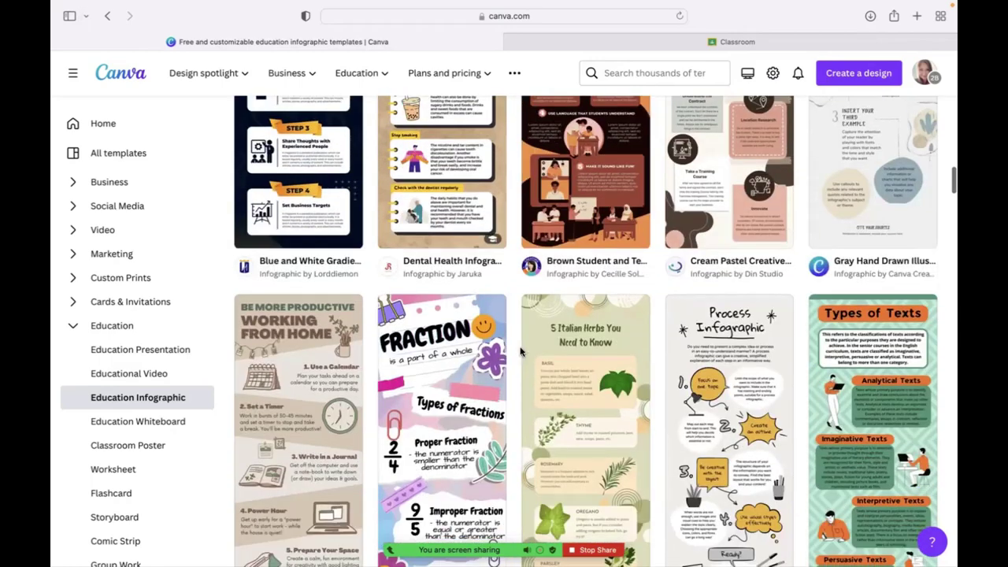
scroll(459, 333, "down", 2)
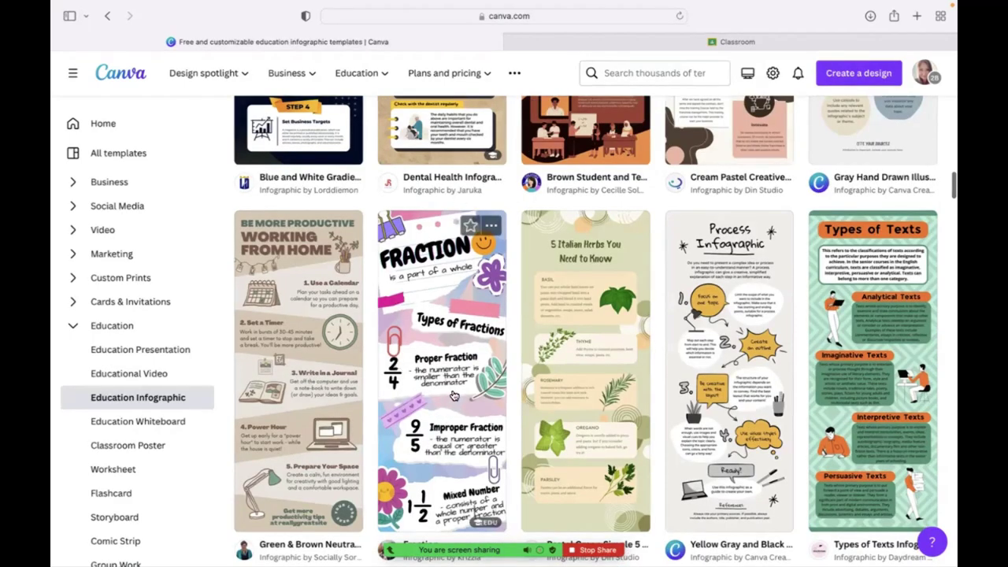
left_click(159, 429)
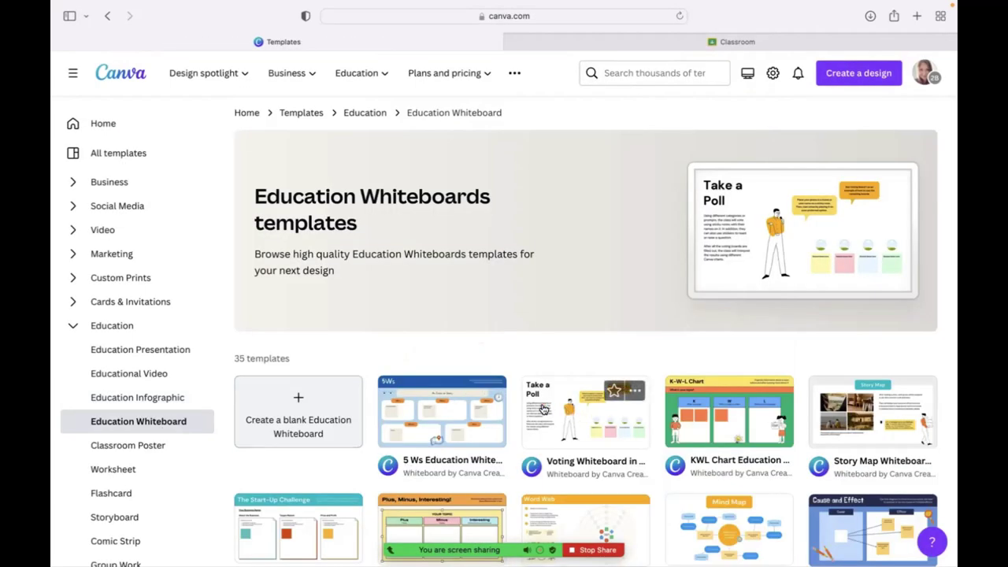
scroll(547, 437, "down", 1)
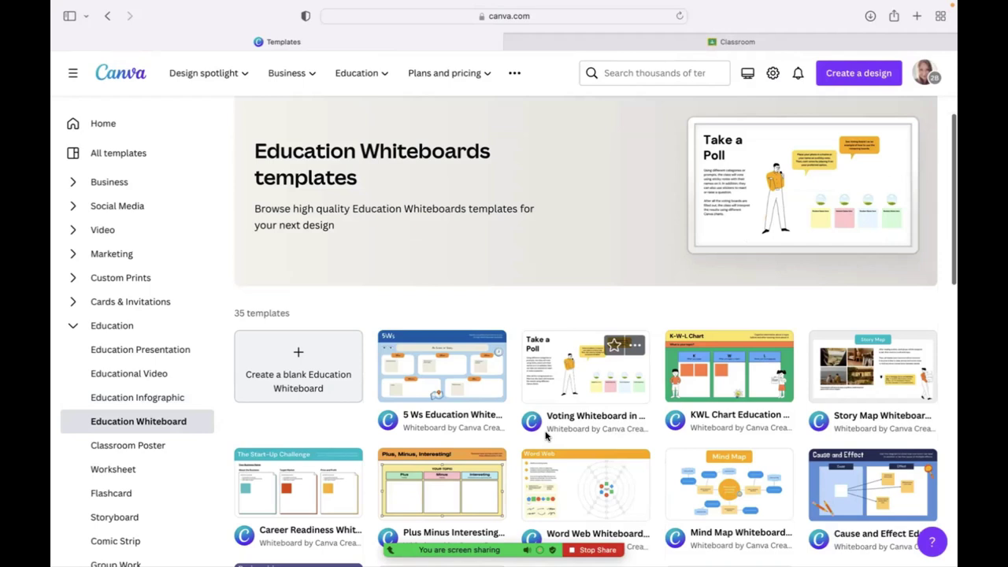
scroll(548, 437, "down", 1)
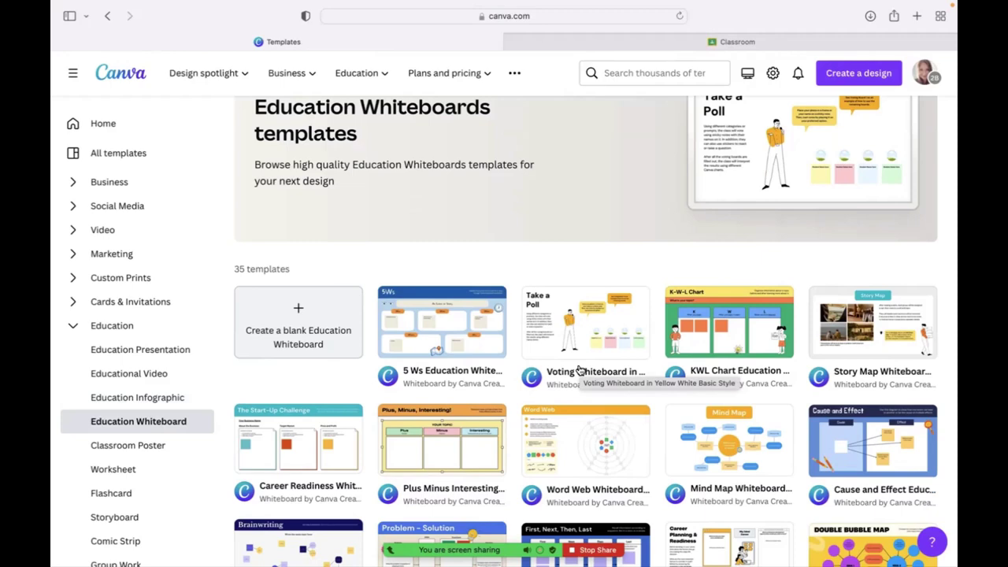
scroll(591, 362, "down", 2)
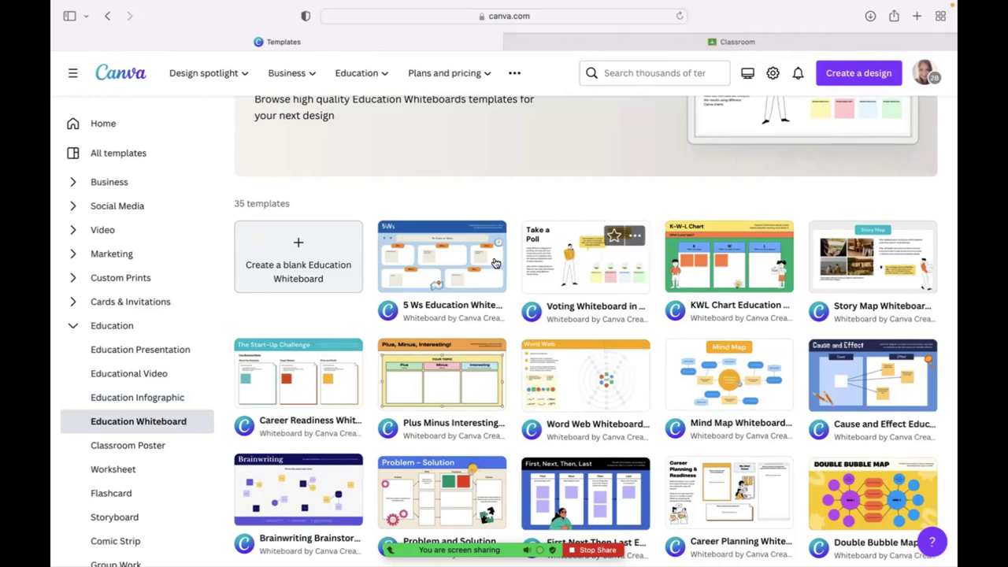
scroll(449, 274, "down", 3)
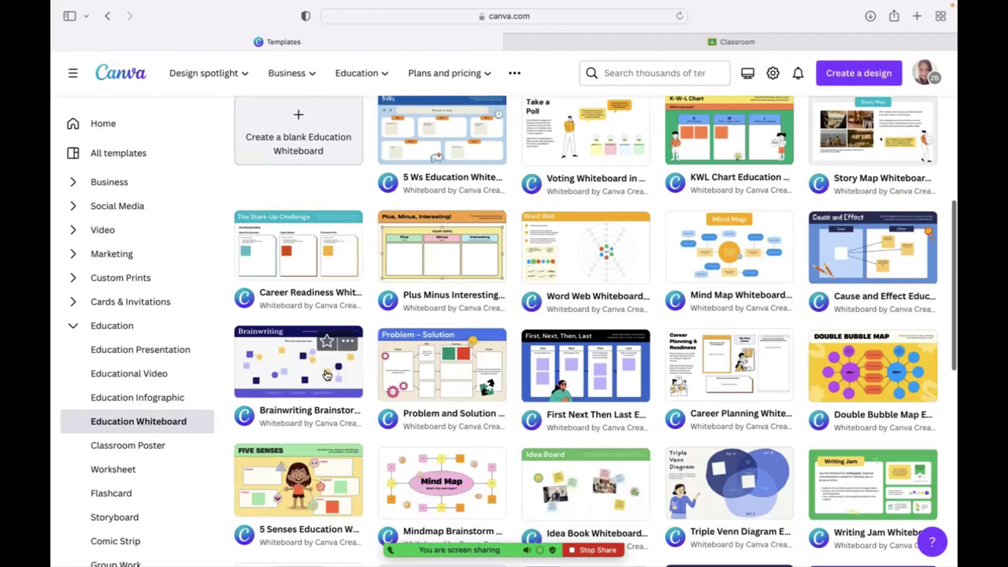
Open the Brainwriting Brainstorm whiteboard template for editing, then close its preview in the gallery
left_click(327, 375)
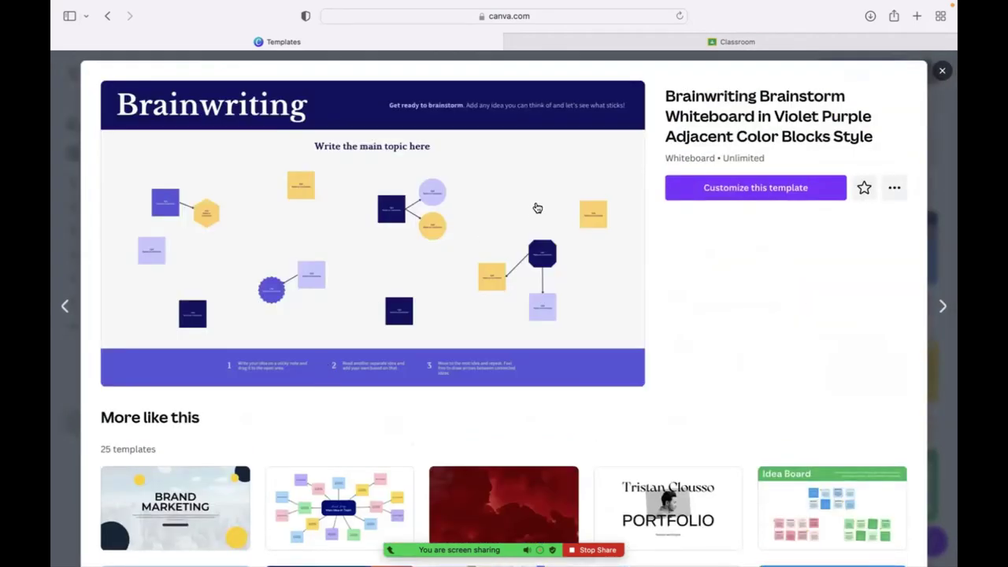
left_click(754, 197)
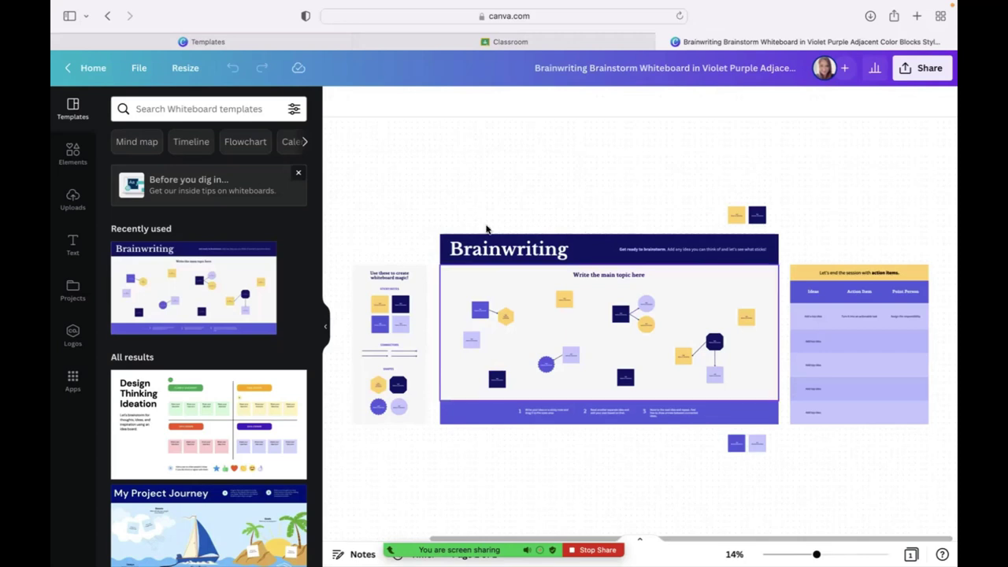
left_click(253, 37)
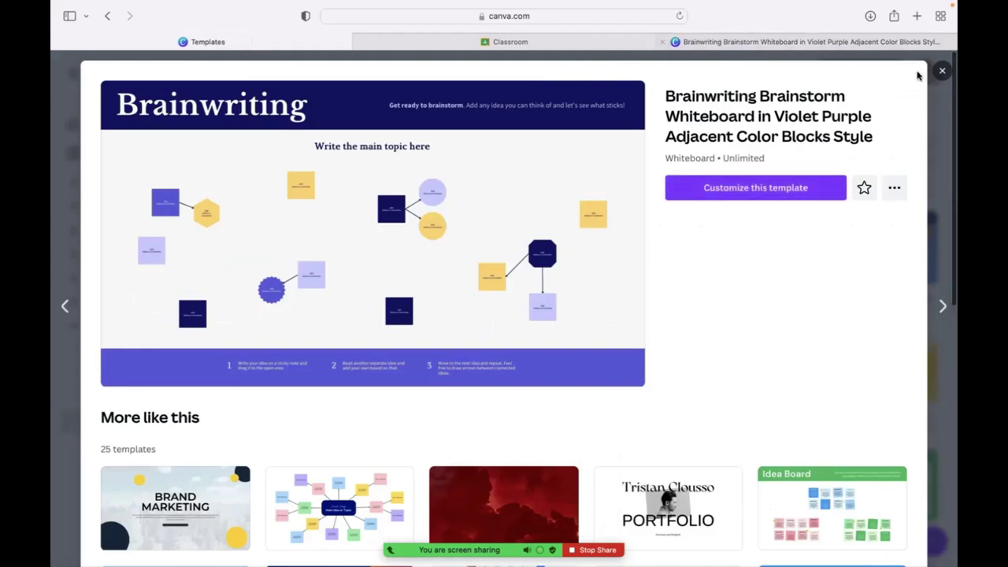
left_click(942, 70)
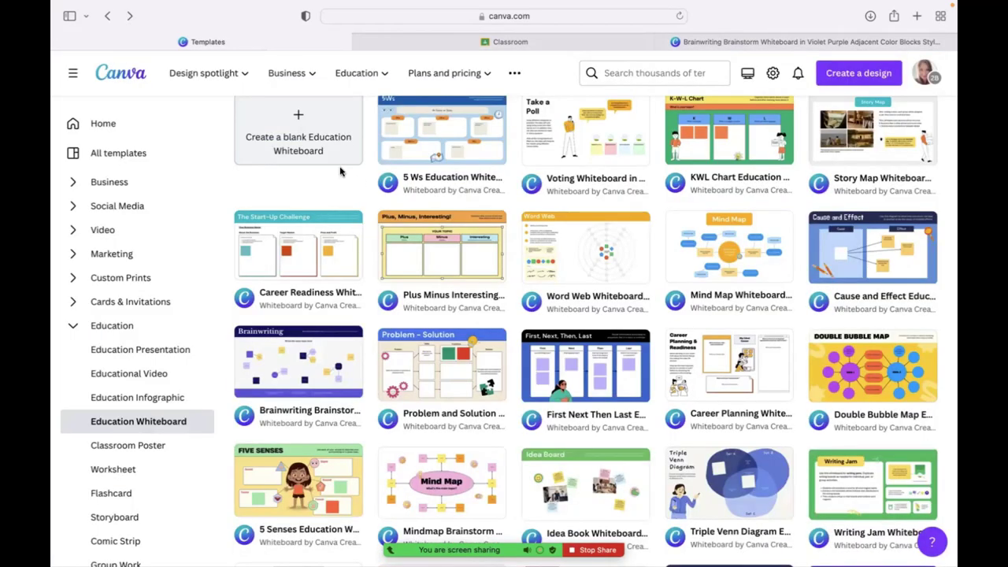
Show the 2,296 Classroom Poster templates and scroll through posters like Classroom Rules
left_click(158, 444)
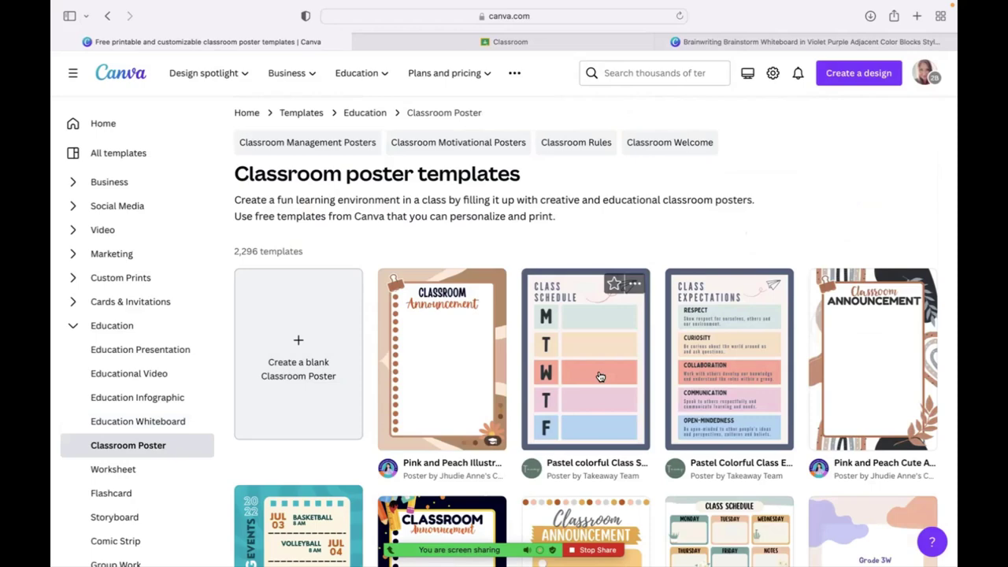
scroll(473, 370, "down", 5)
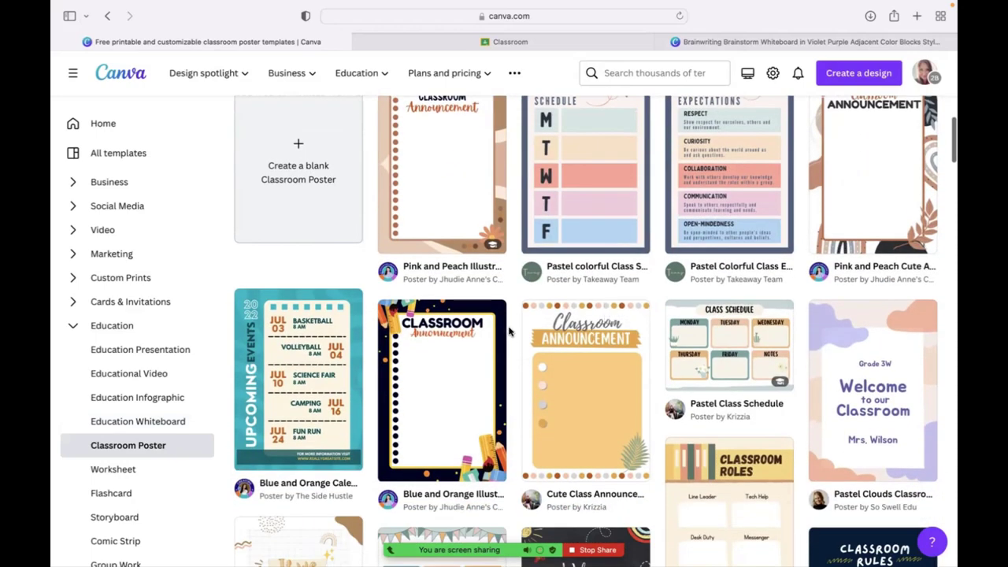
scroll(622, 315, "down", 4)
scroll(626, 313, "down", 4)
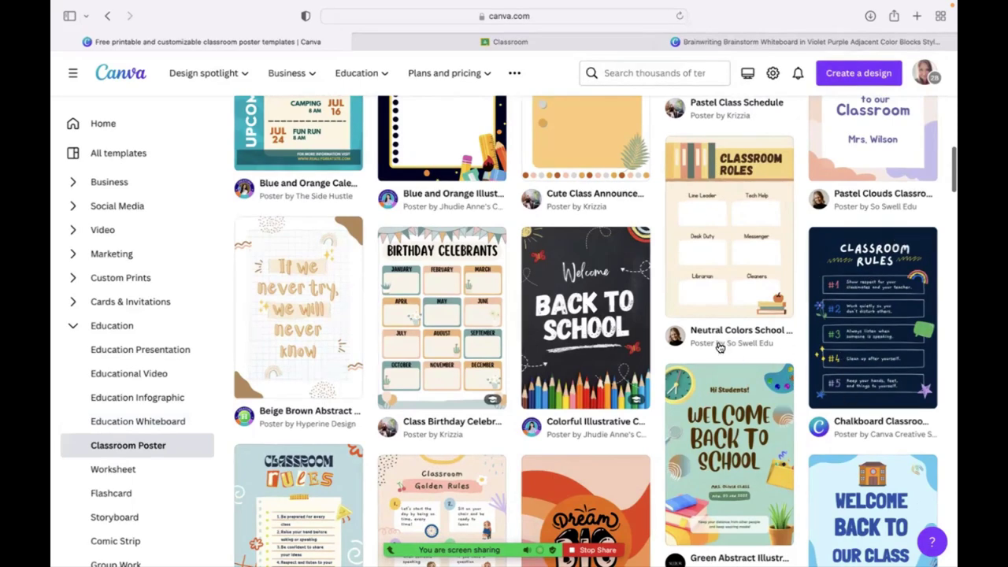
Show the 12,653 Worksheet templates and scroll down to the Addition & Subtraction Word Problems worksheet
left_click(155, 471)
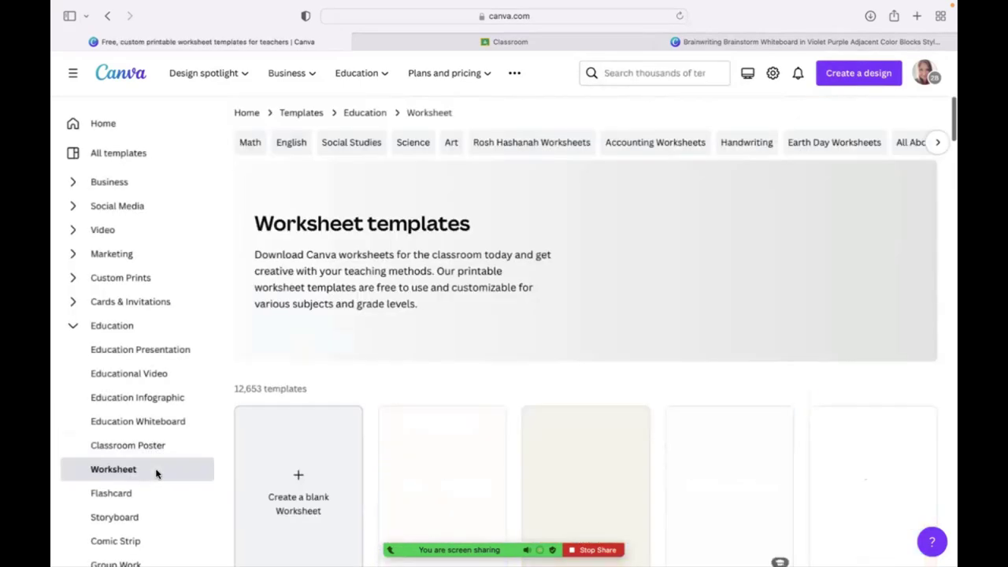
scroll(557, 379, "down", 2)
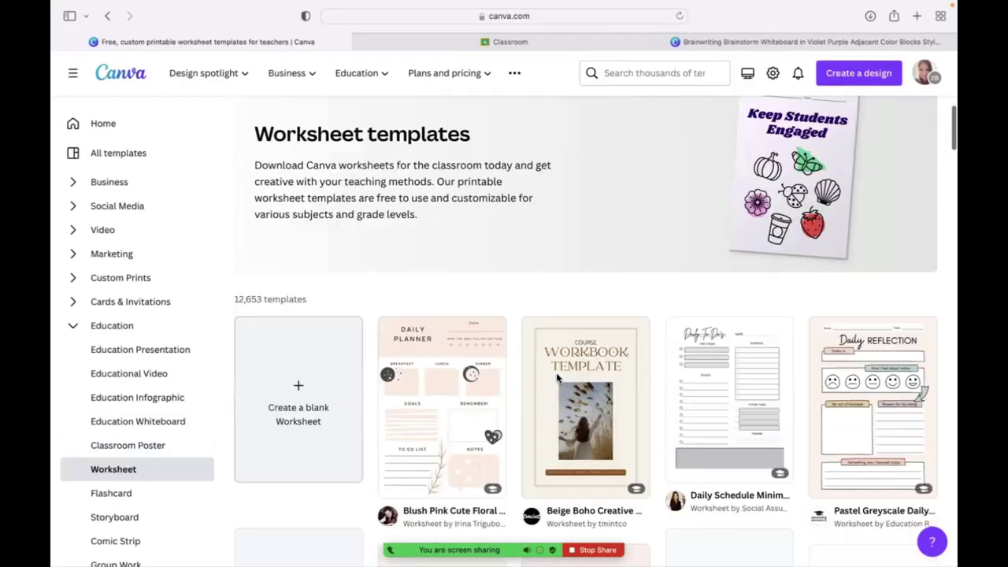
scroll(701, 406, "down", 2)
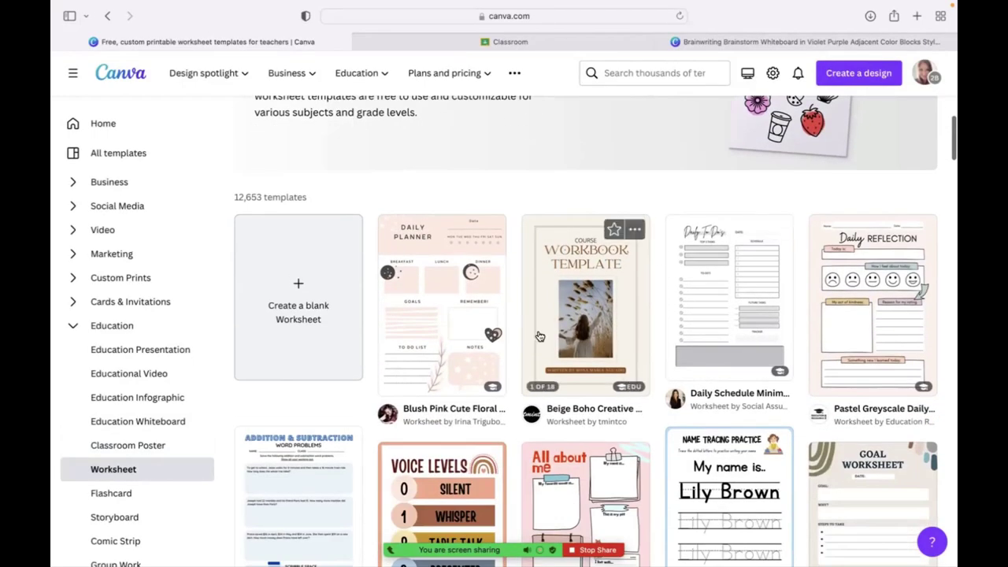
scroll(472, 327, "down", 2)
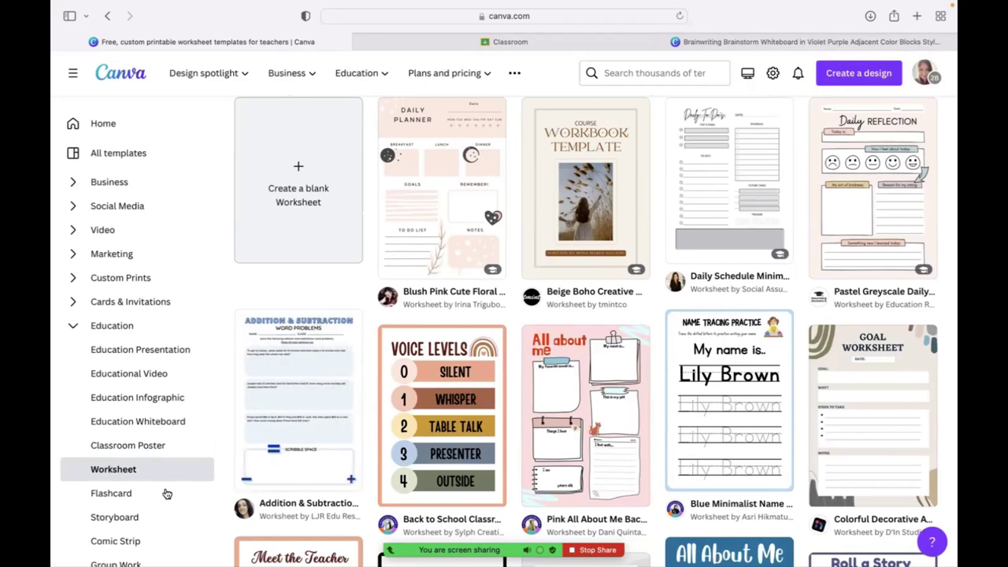
scroll(189, 464, "down", 2)
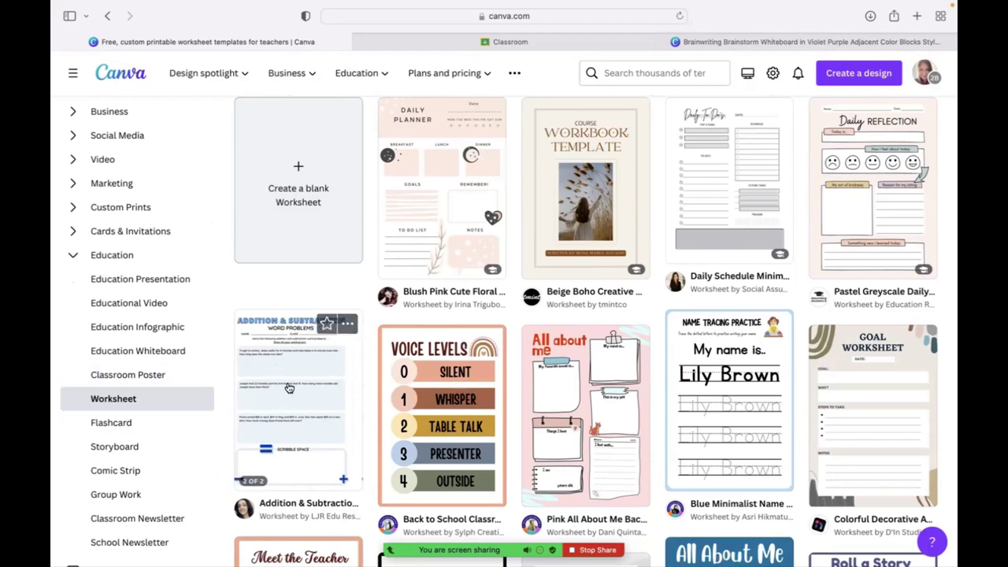
Customize the Addition & Subtraction worksheet template and share it as an assignment
left_click(347, 326)
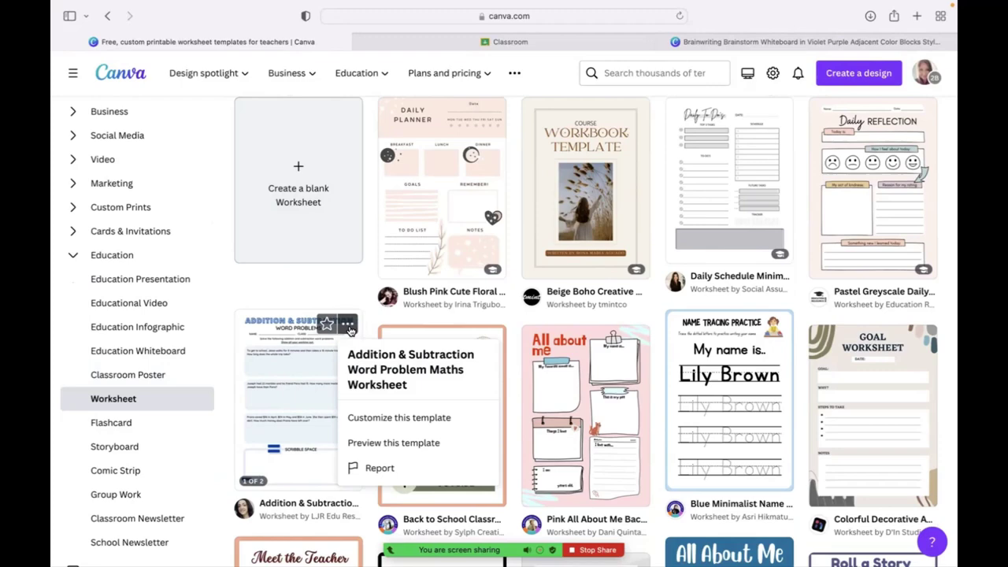
left_click(398, 426)
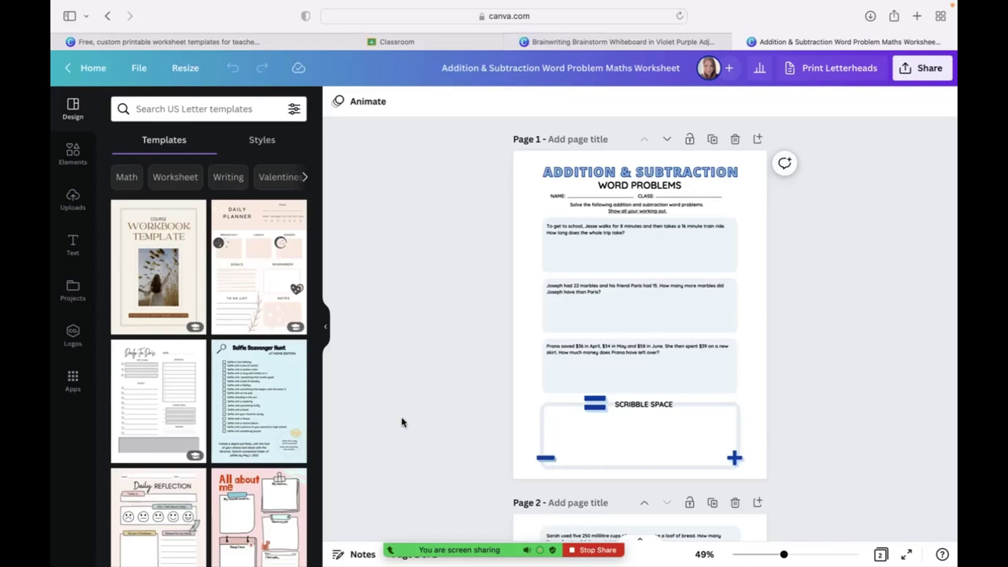
left_click(910, 74)
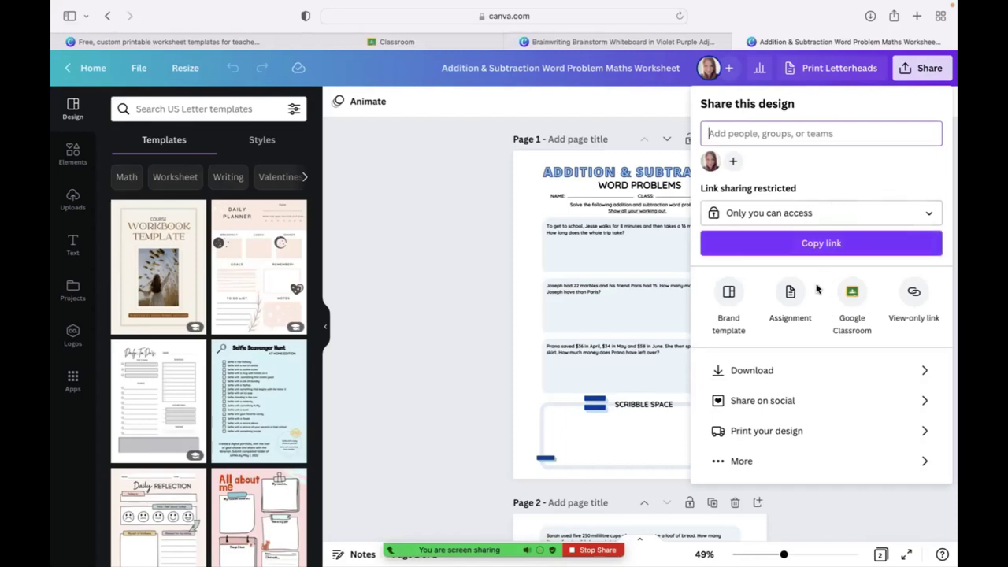
left_click(794, 304)
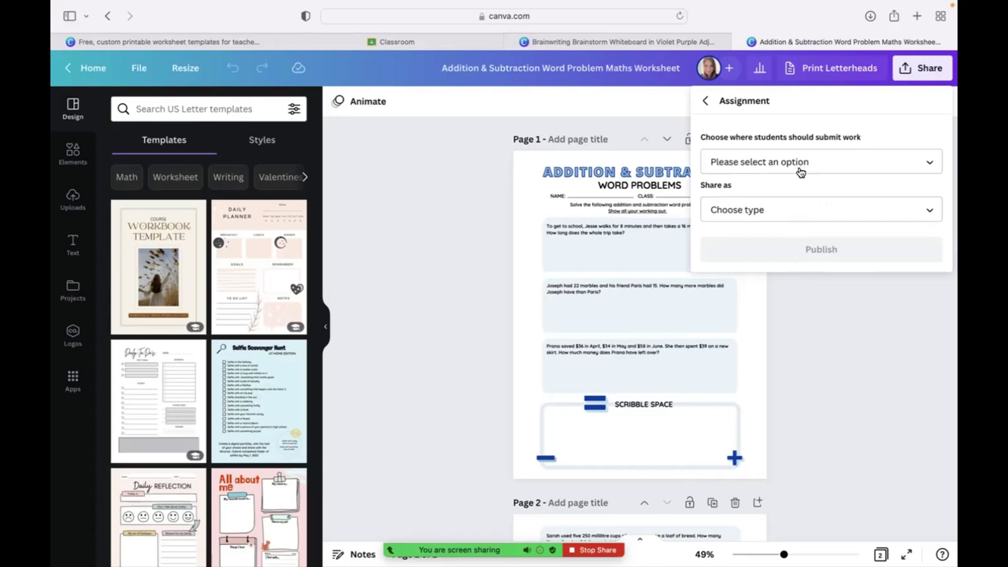
Assign it through Google Classroom as a new design for each student and publish
left_click(800, 171)
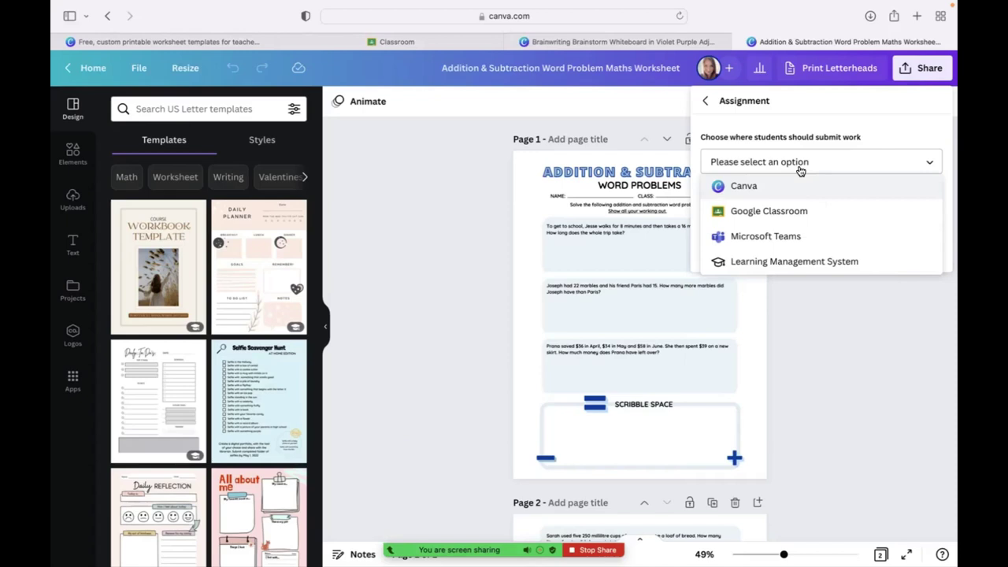
left_click(798, 209)
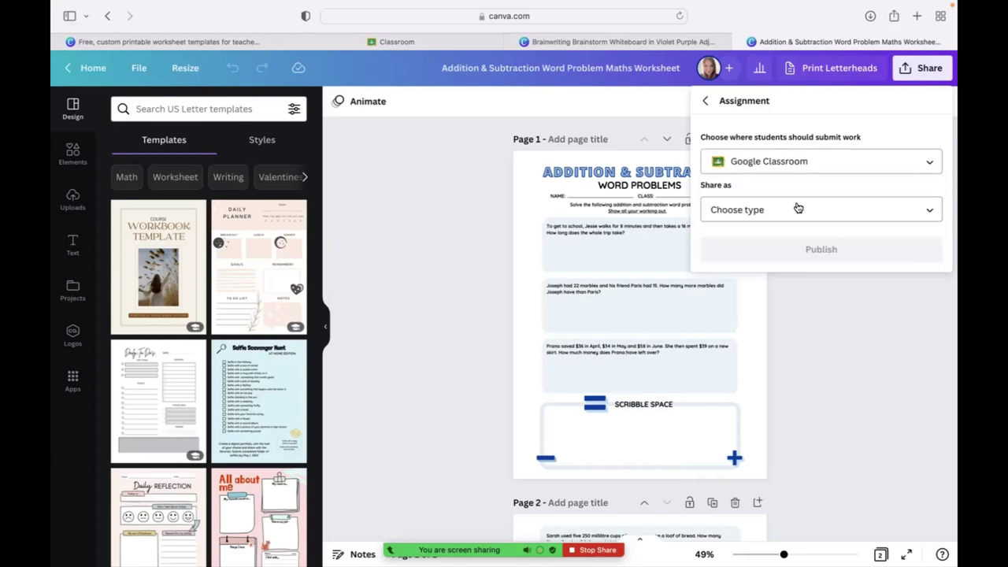
left_click(798, 209)
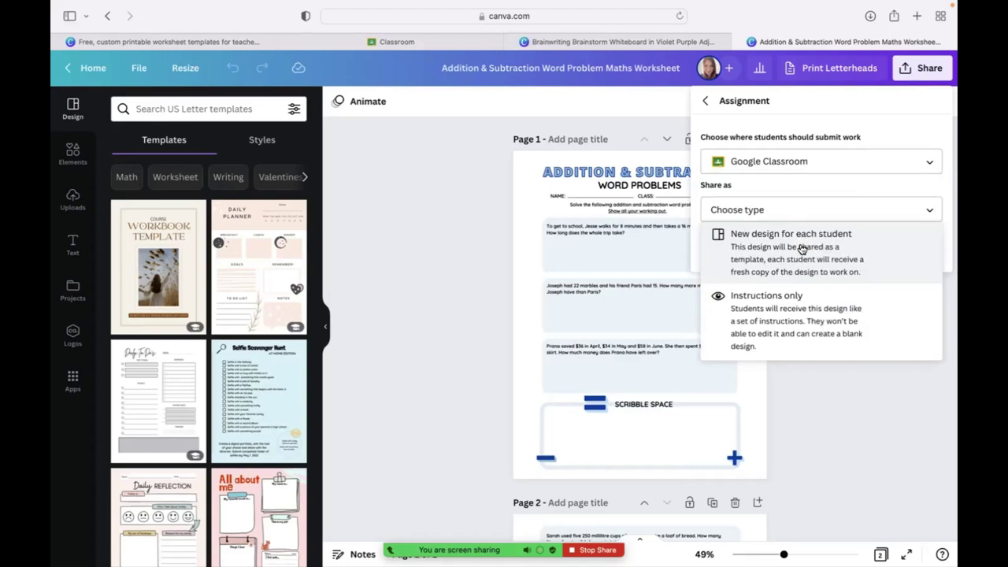
left_click(802, 249)
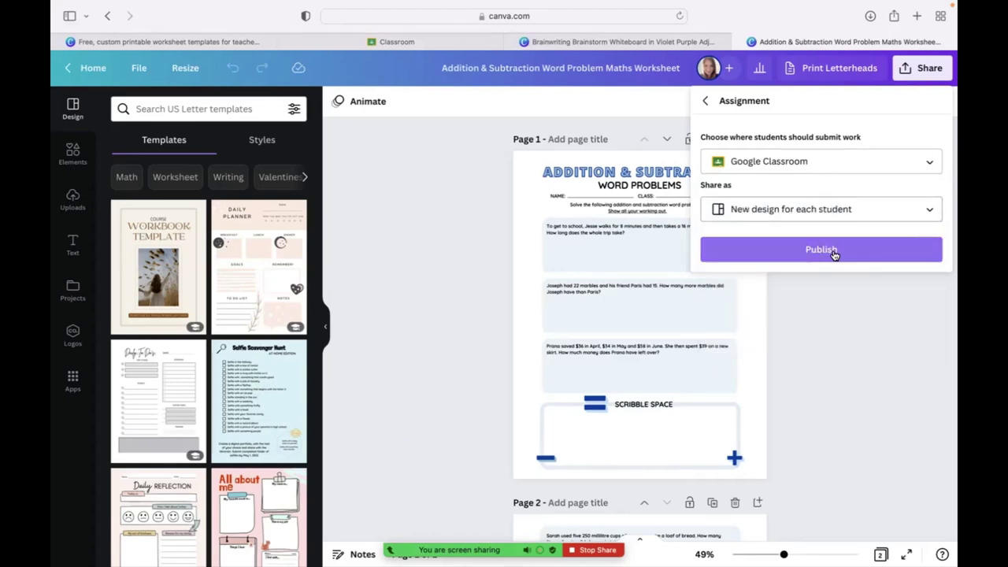
left_click(834, 250)
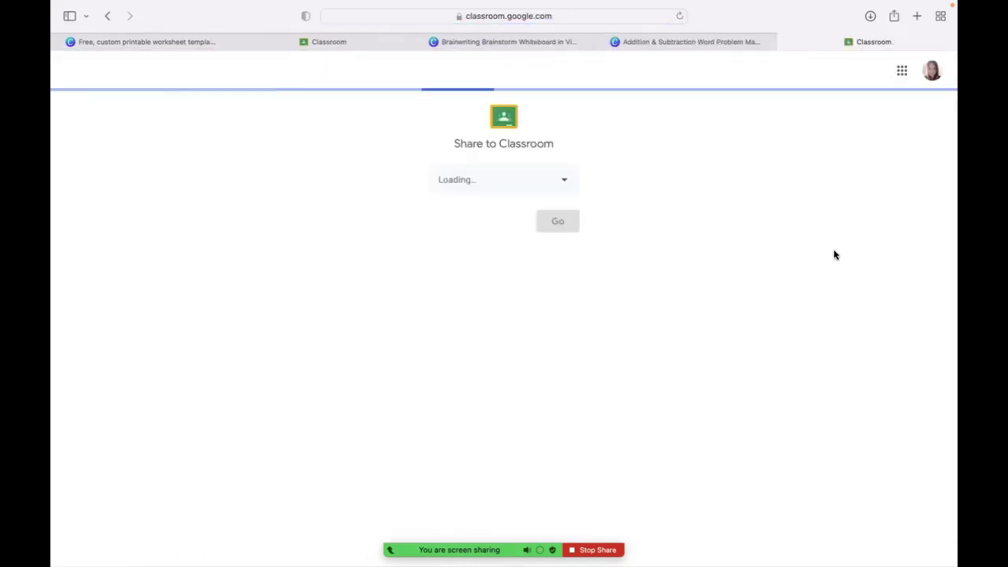
Pick the first English 2 class with Create assignment, then close the draft without assigning
left_click(535, 178)
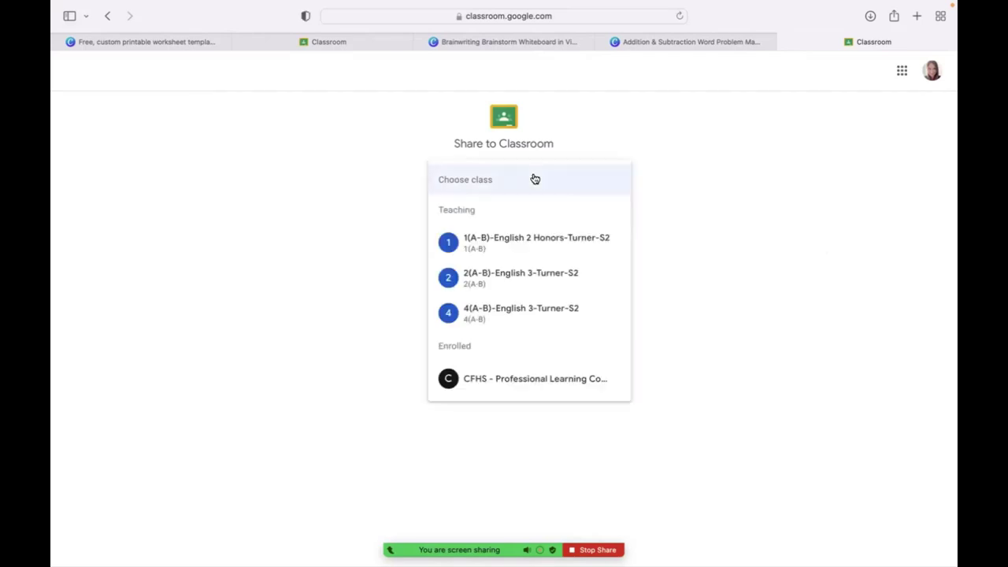
left_click(530, 236)
left_click(528, 237)
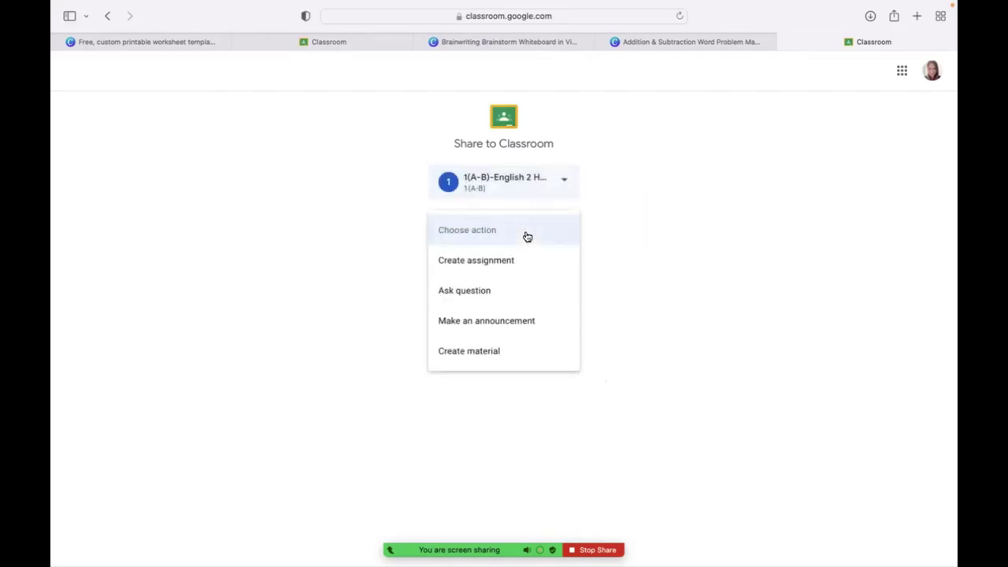
left_click(526, 260)
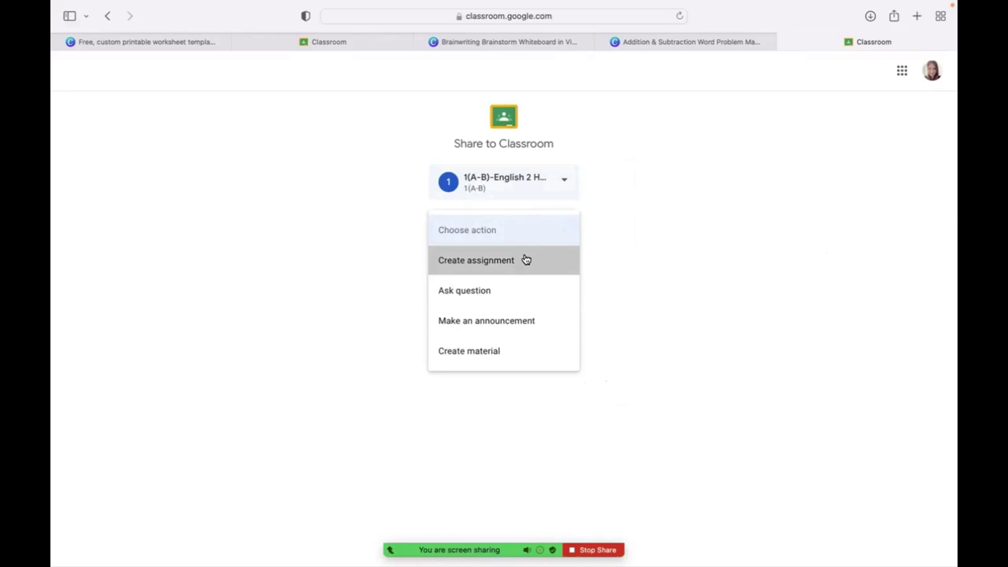
left_click(557, 272)
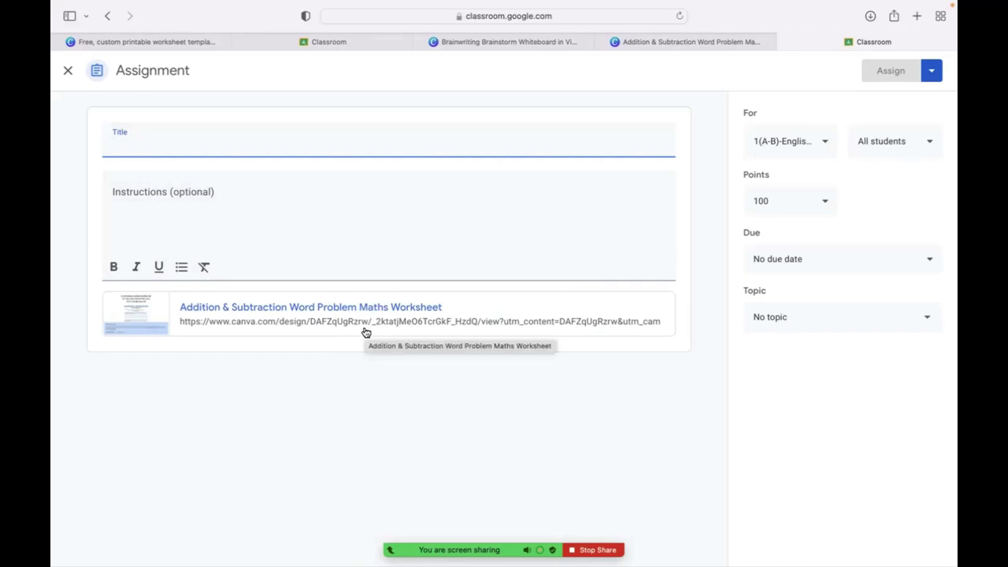
left_click(68, 73)
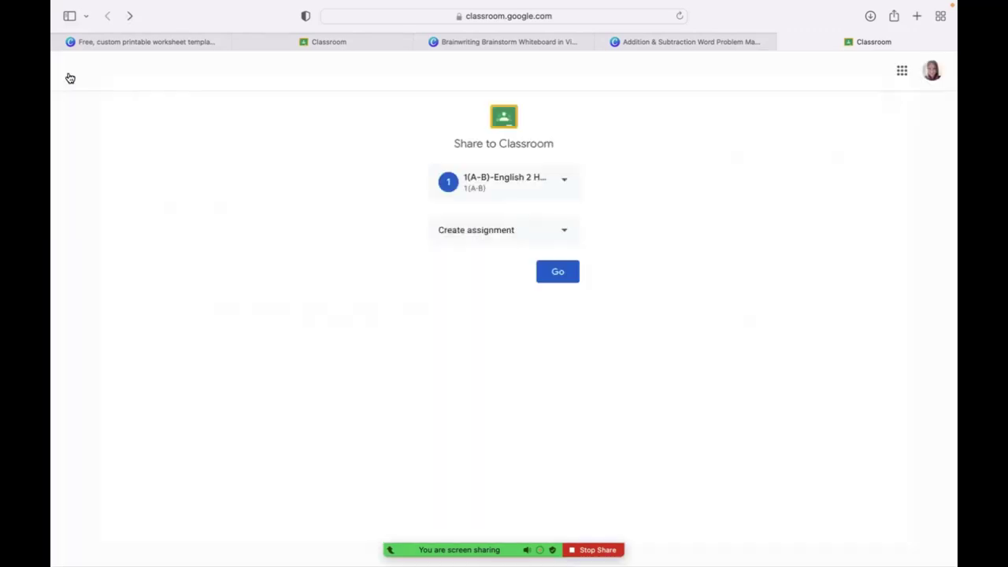
Return to the Canva templates tab and browse the Flashcard education templates
left_click(688, 39)
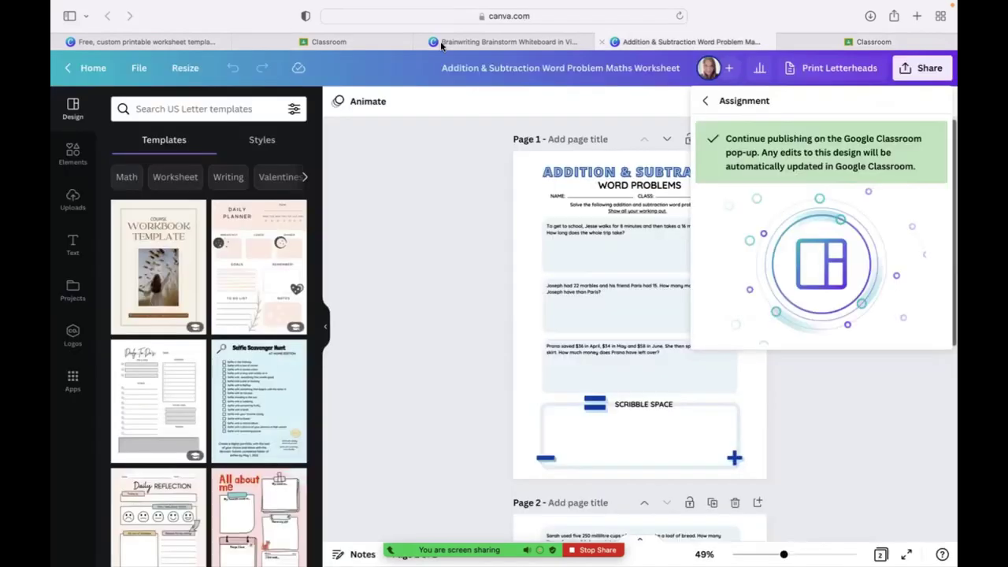
left_click(146, 40)
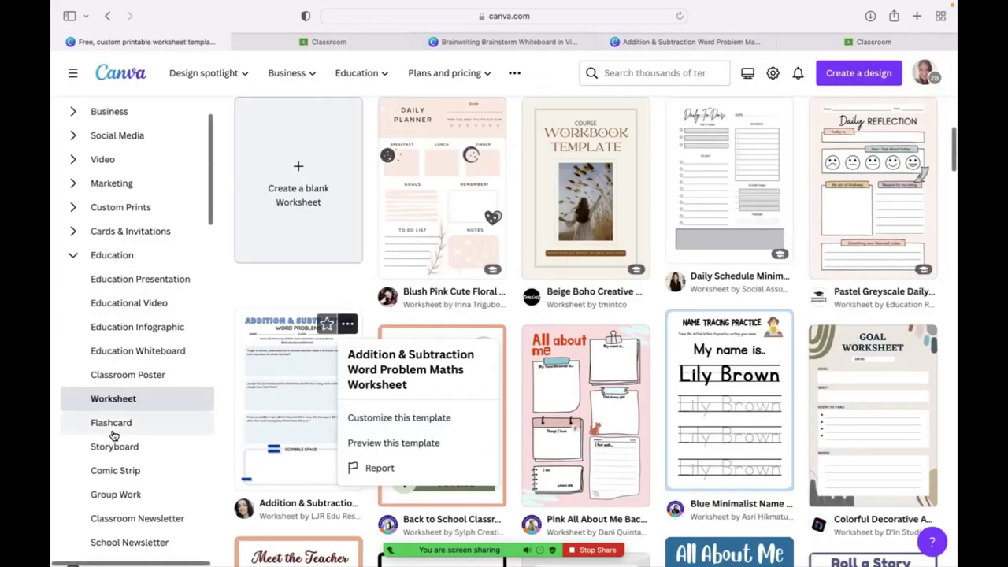
scroll(123, 337, "down", 3)
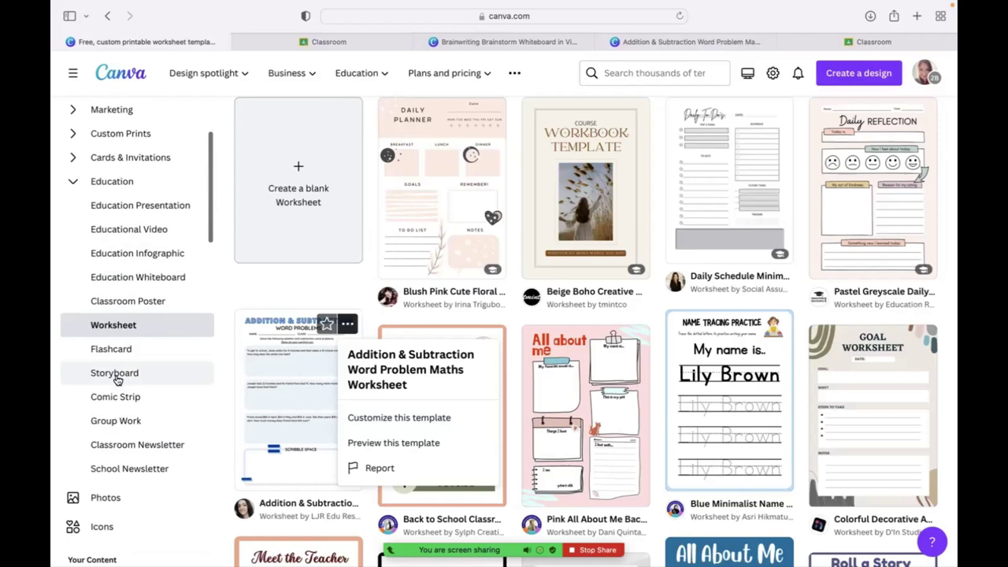
left_click(128, 350)
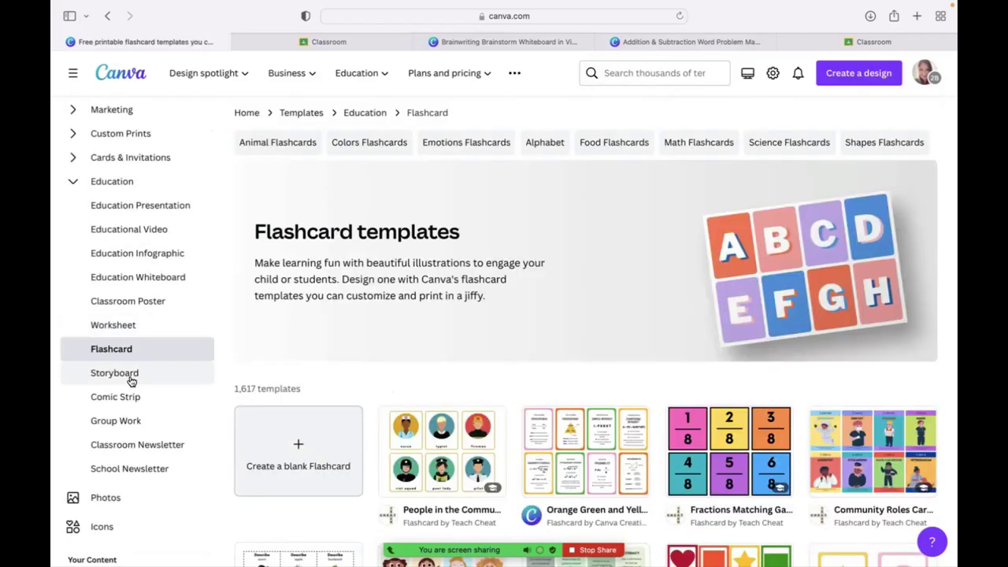
scroll(512, 363, "down", 3)
scroll(556, 381, "down", 3)
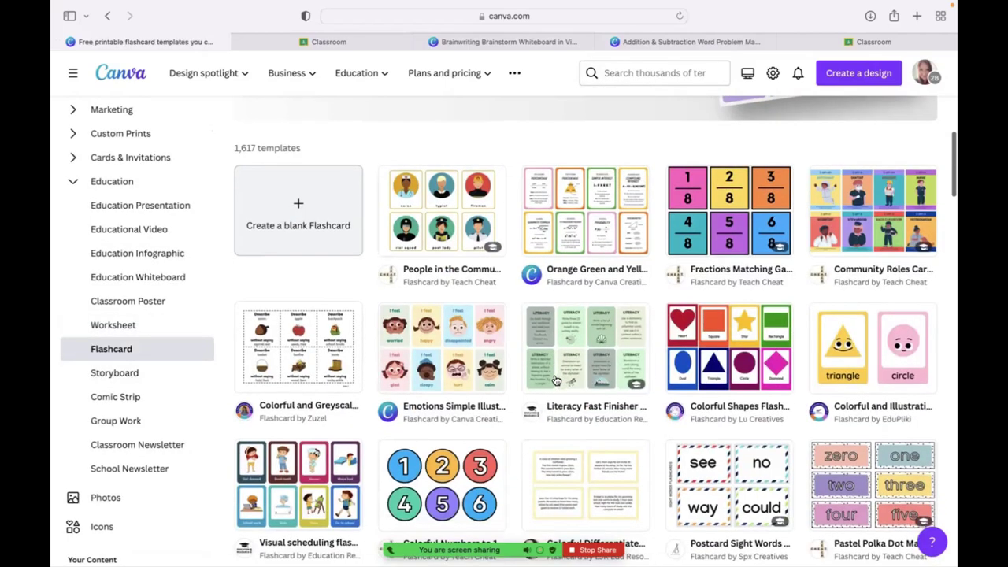
scroll(556, 381, "down", 3)
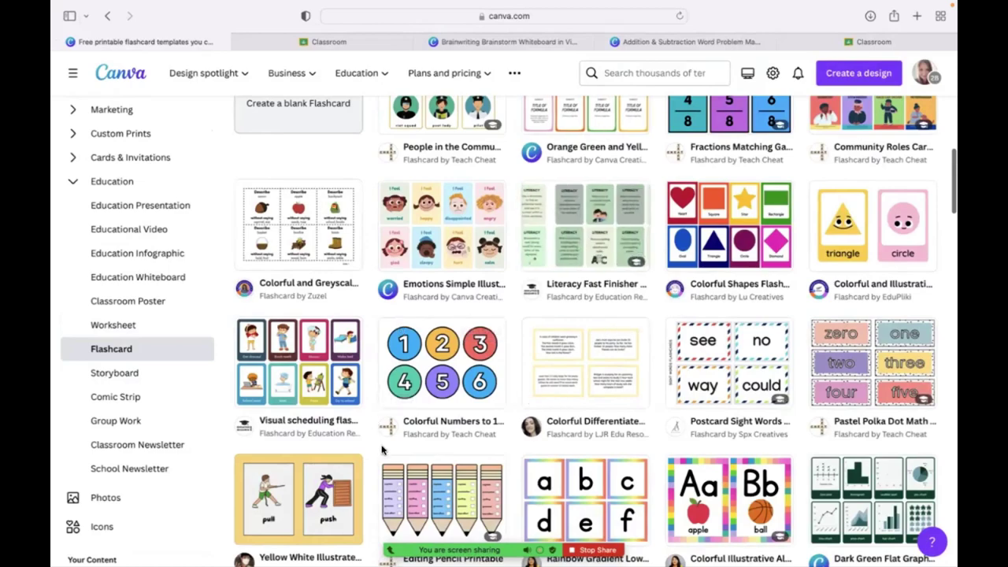
Browse the Storyboard templates, then show the 188 Comic Strip templates
left_click(152, 374)
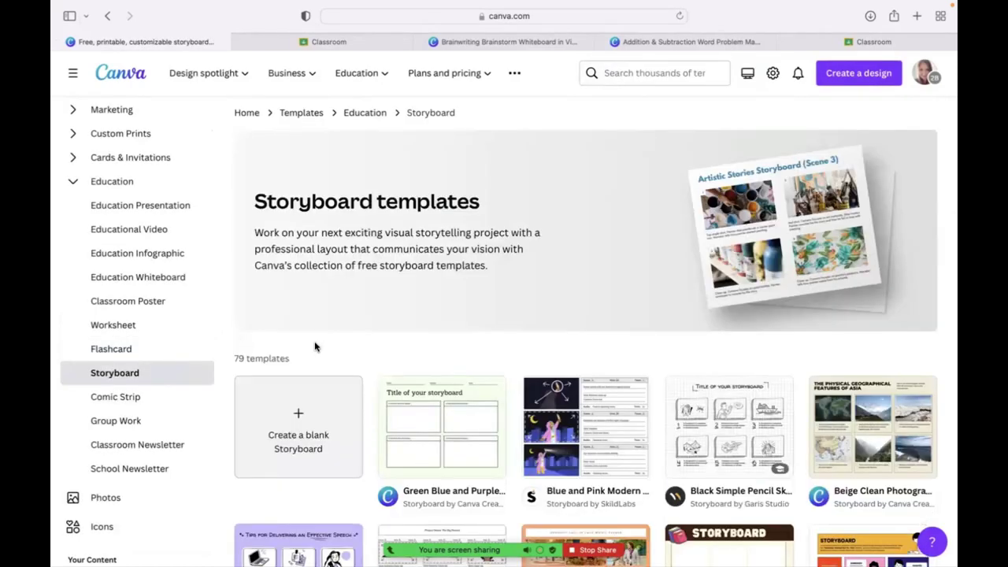
scroll(512, 339, "down", 10)
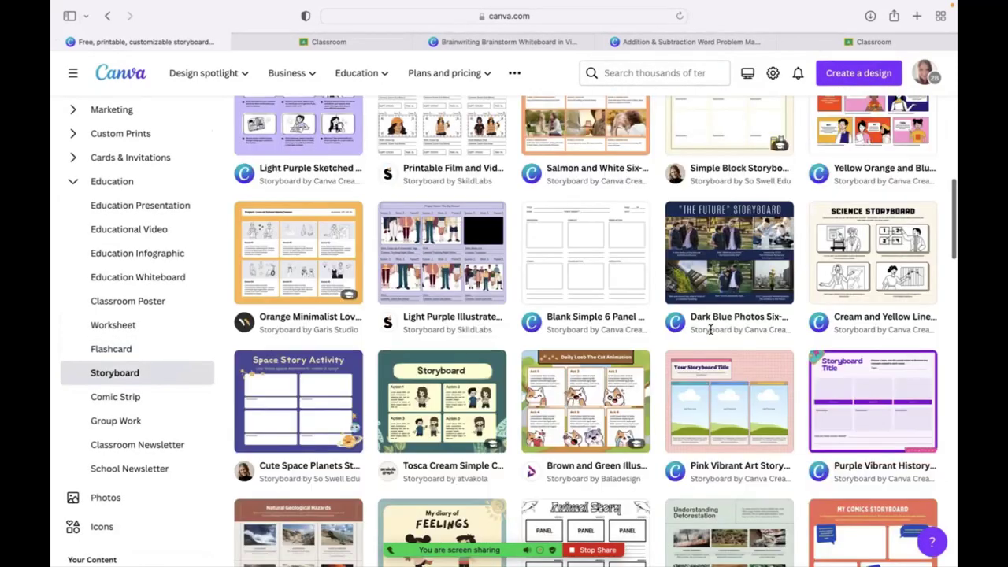
scroll(441, 394, "down", 2)
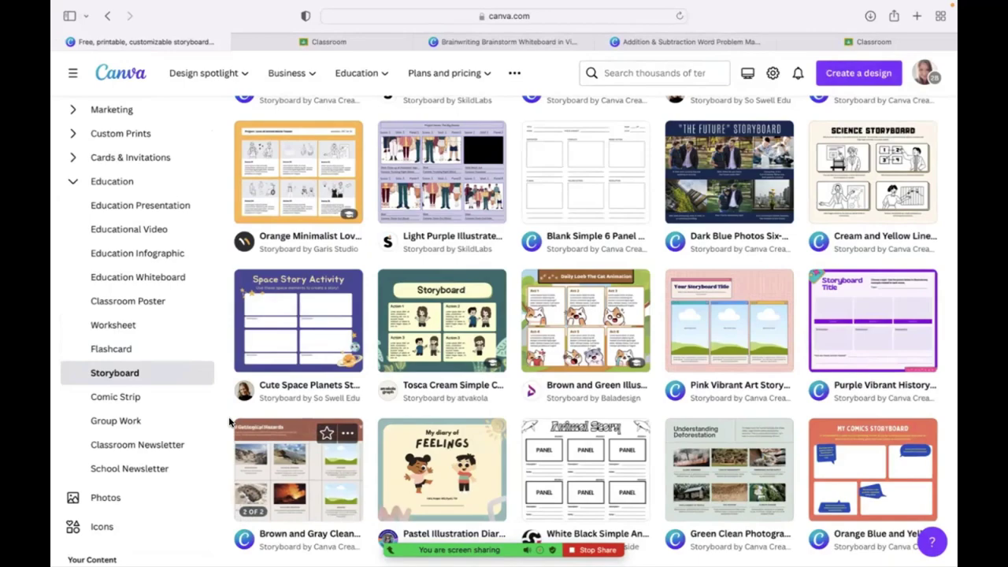
left_click(167, 397)
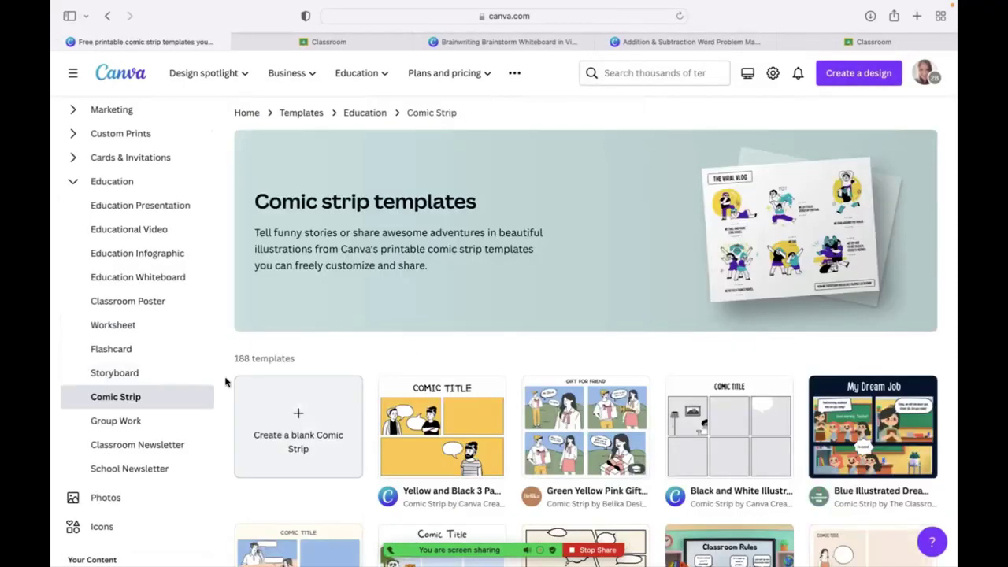
Show the 135 Group Work templates and scroll through designs like Group Habitat Activity
scroll(418, 356, "down", 5)
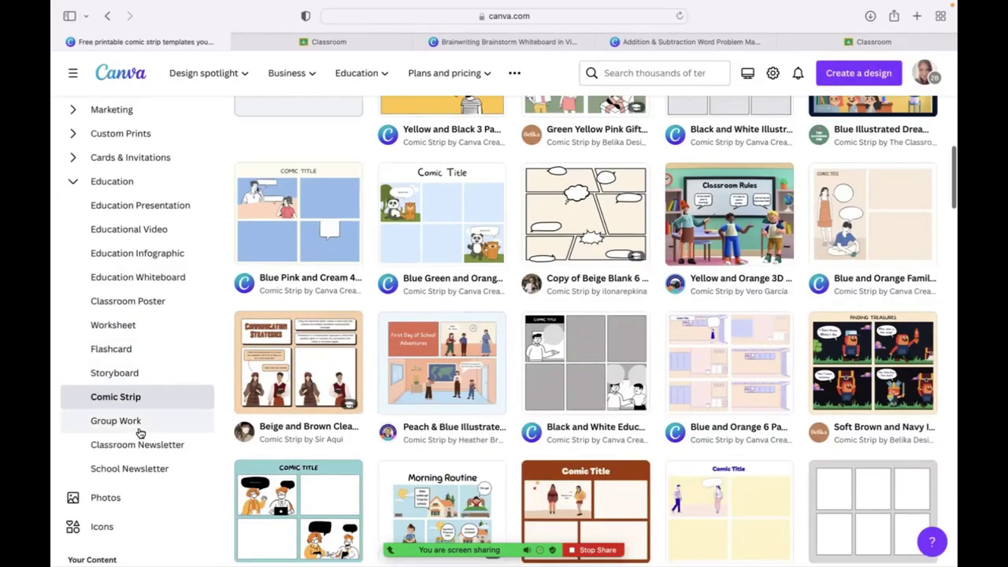
left_click(197, 424)
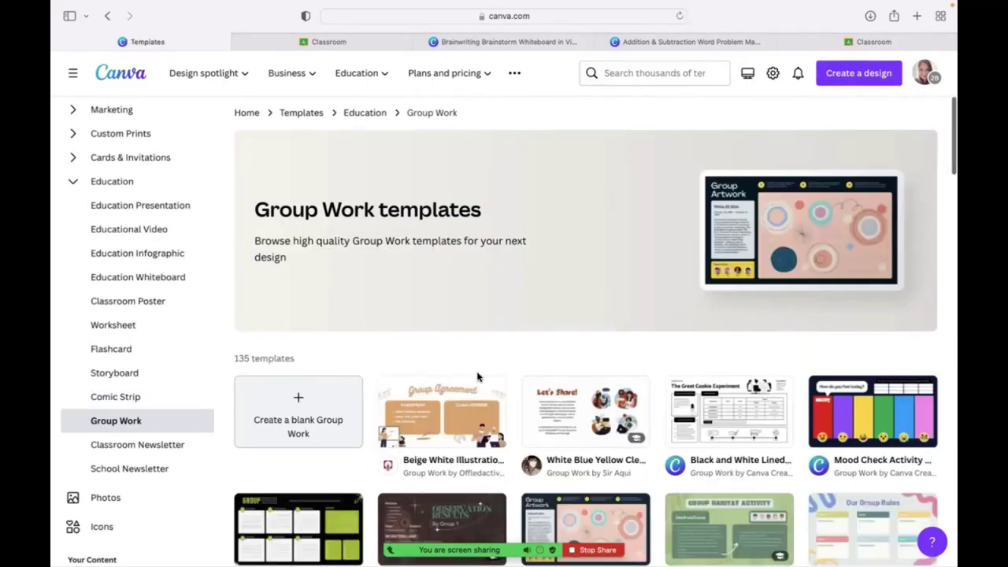
scroll(609, 349, "down", 3)
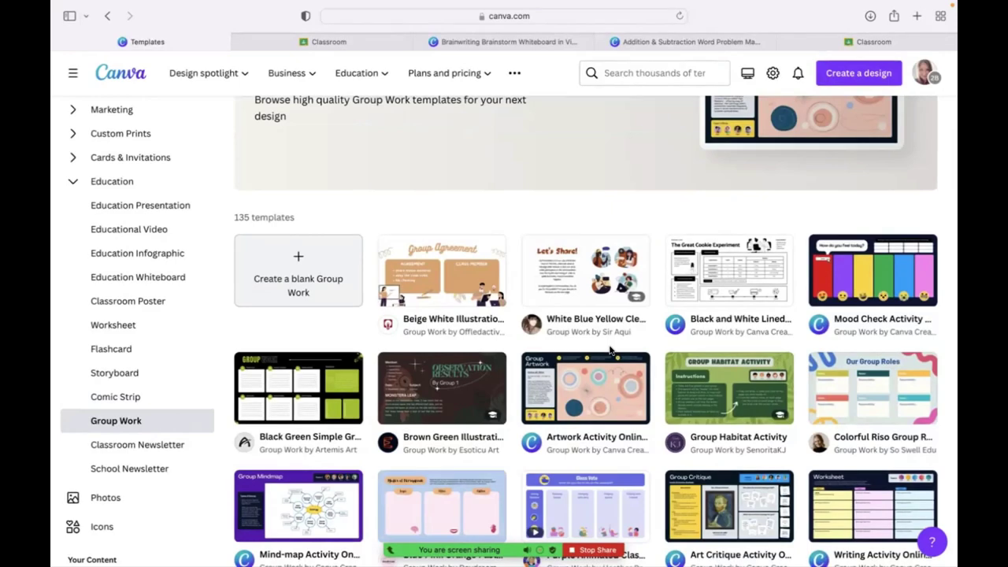
scroll(721, 394, "down", 6)
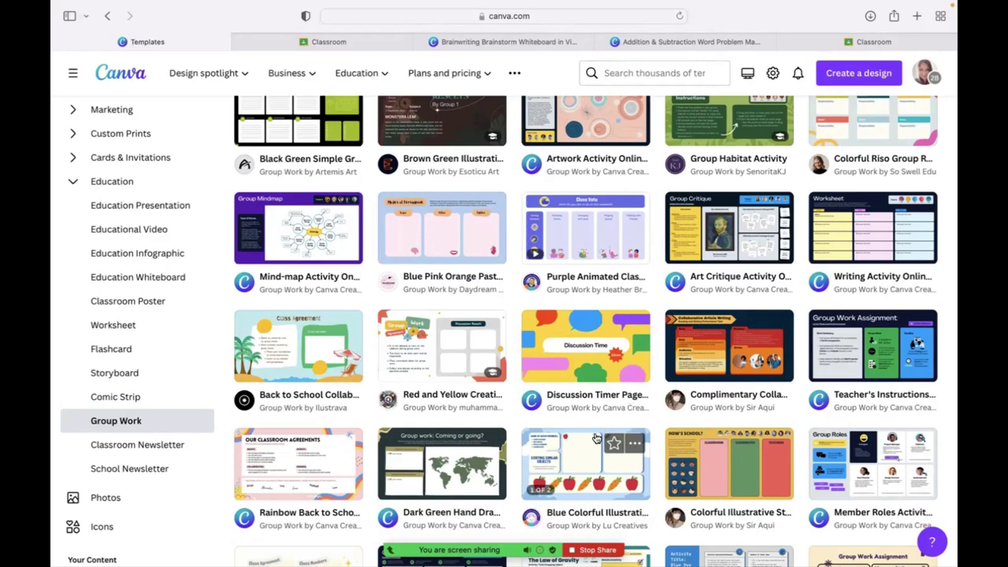
scroll(631, 408, "down", 3)
scroll(512, 352, "down", 2)
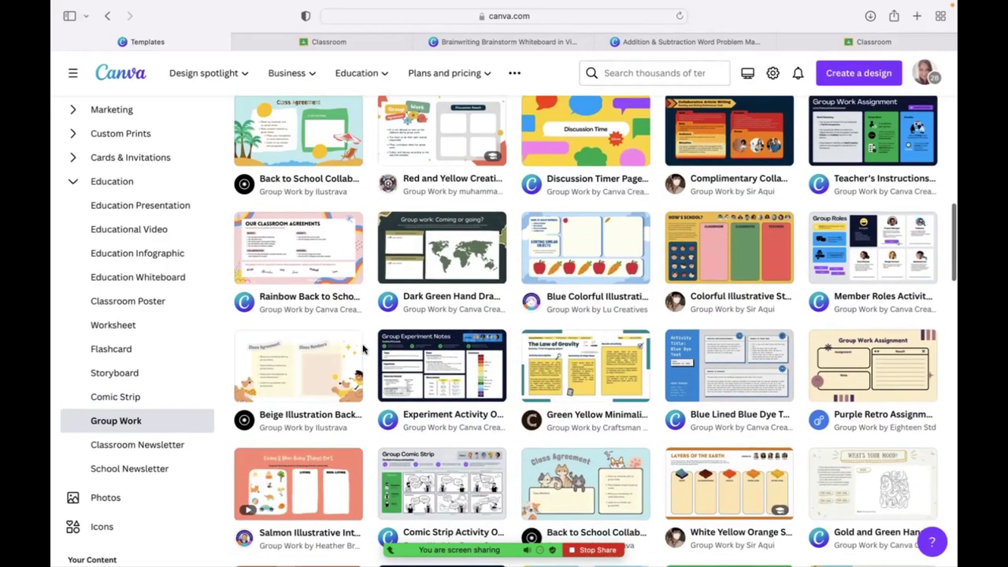
Show the 172 Classroom Newsletter templates and scroll the grid to the Welcome Back newsletter
left_click(169, 448)
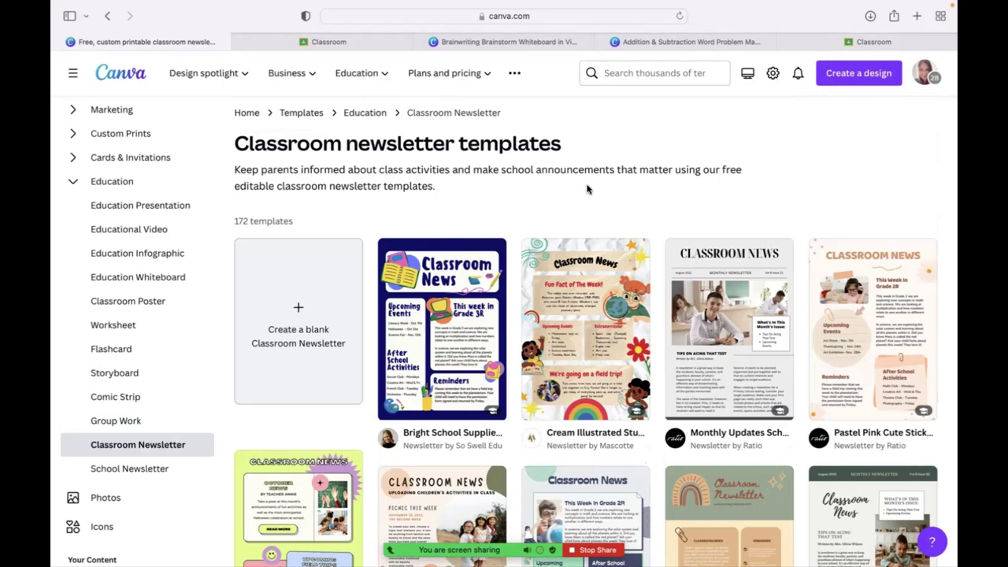
scroll(647, 166, "down", 3)
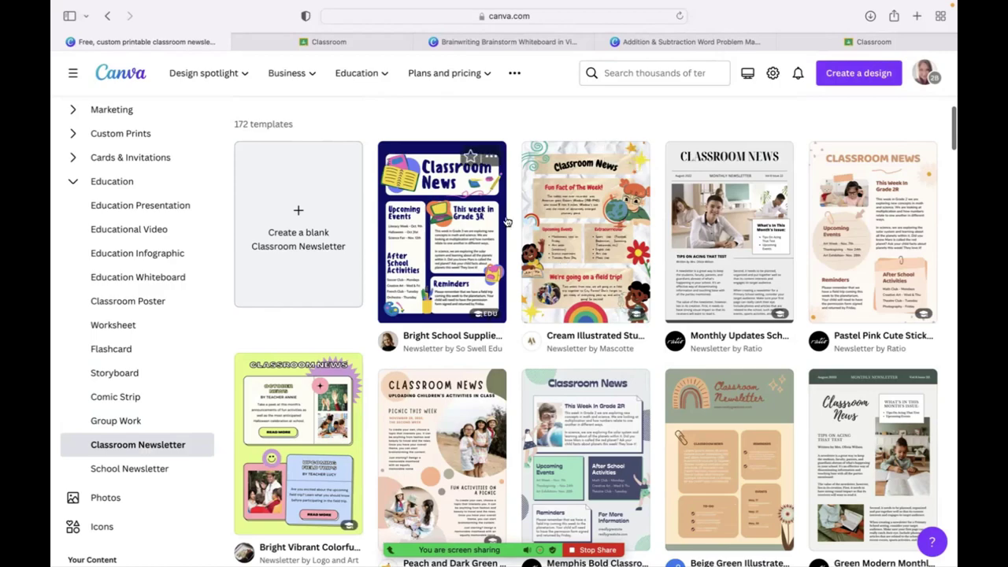
scroll(501, 301, "down", 5)
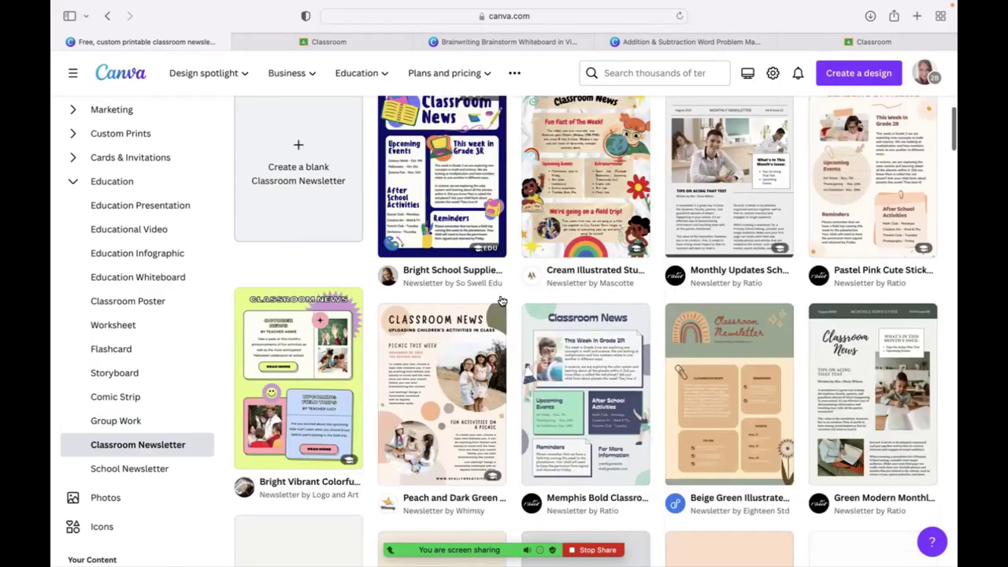
scroll(501, 301, "down", 2)
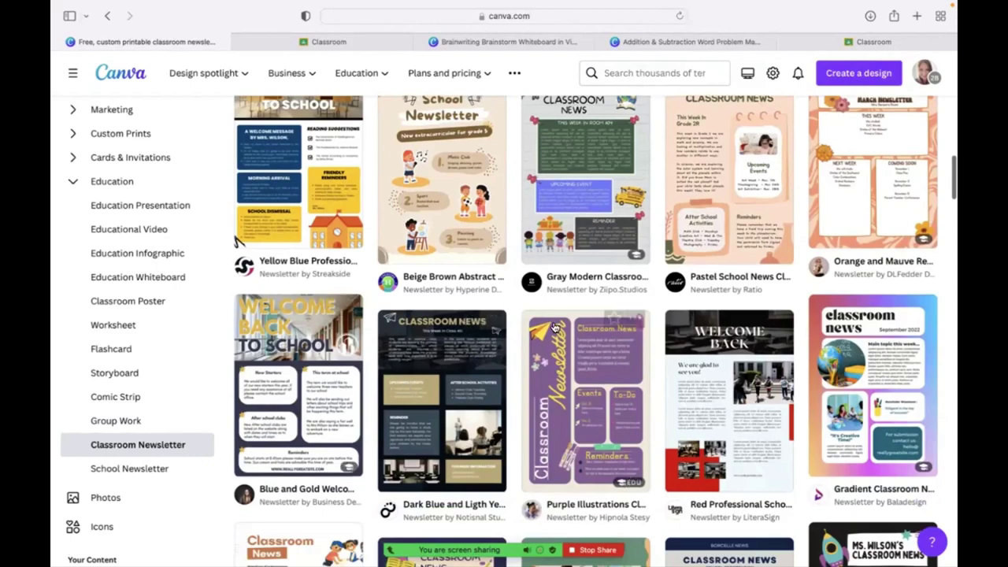
scroll(701, 290, "up", 1)
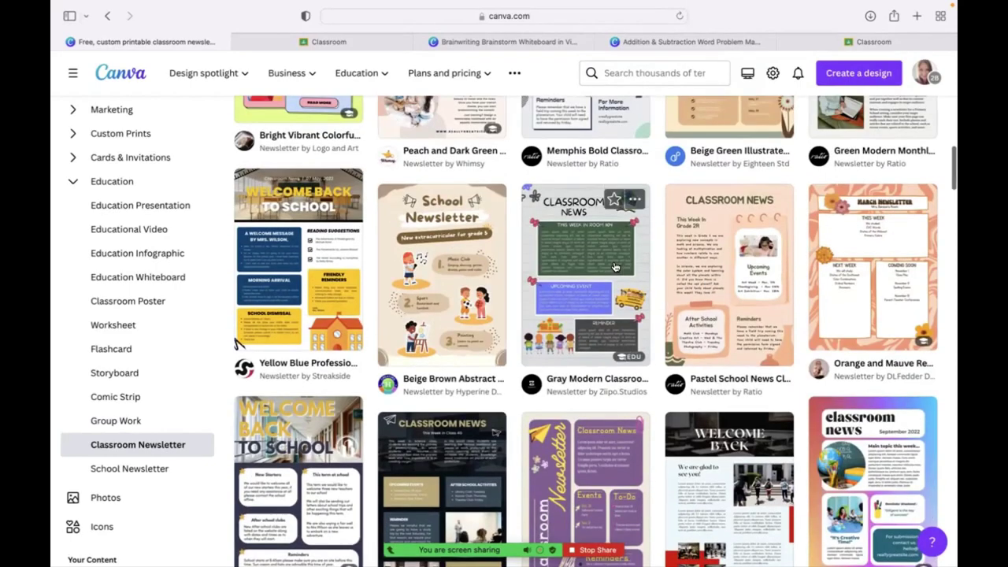
Open the Yellow Blue Professional Welcome Back to School newsletter for editing
left_click(323, 257)
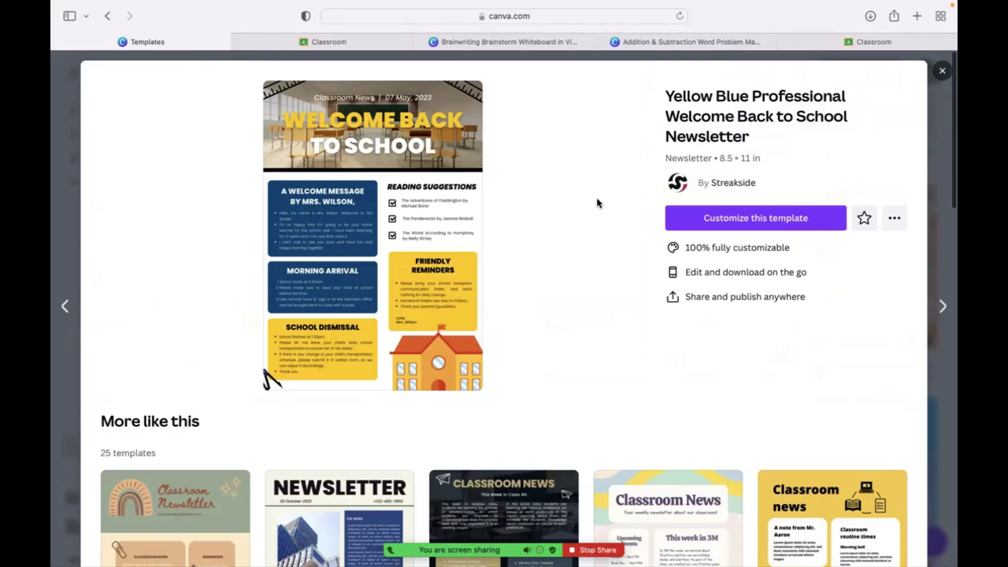
left_click(726, 219)
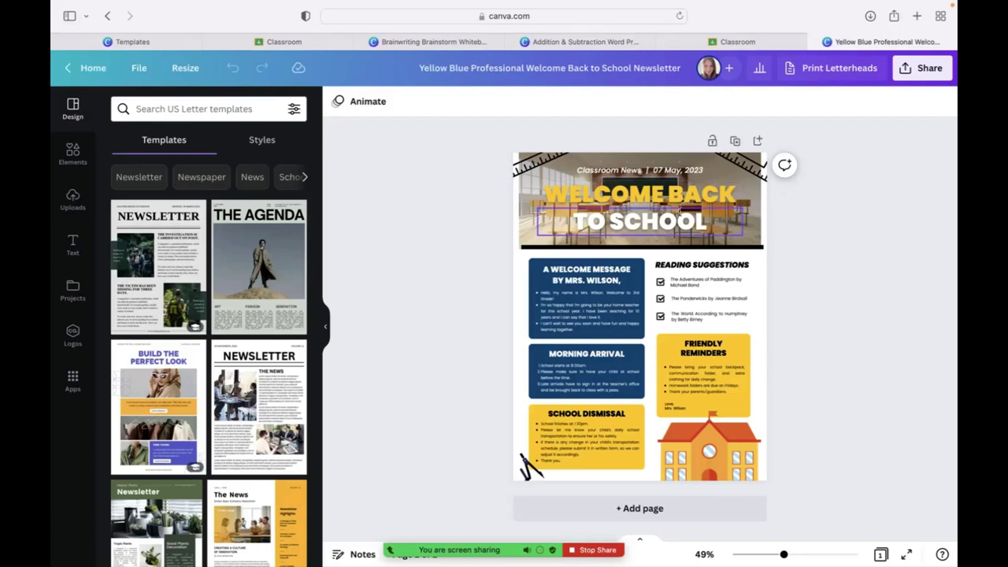
left_click(726, 222)
left_click(703, 218)
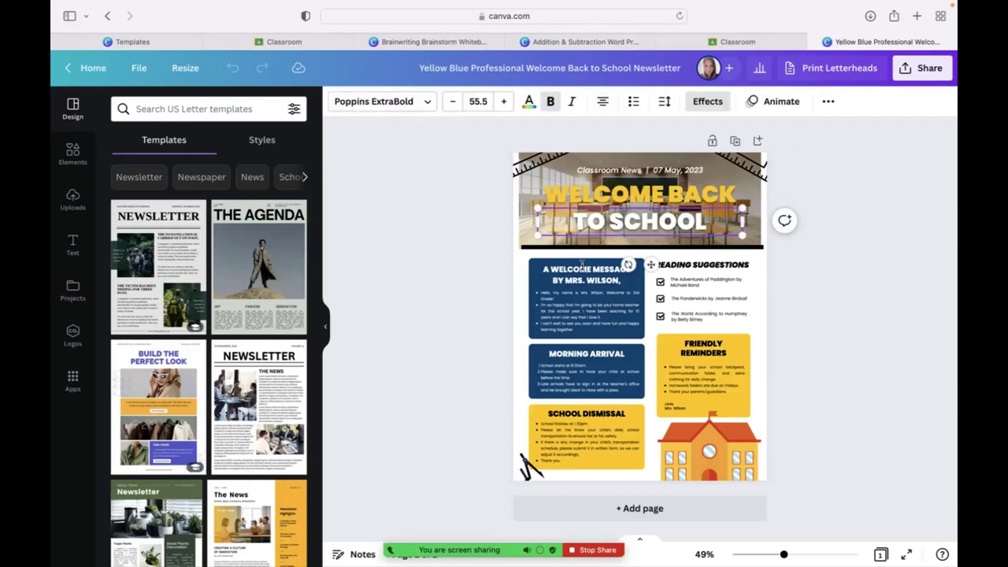
Replace the teacher's surname in the welcome message heading with a new surname
left_click(628, 268)
left_click(630, 282)
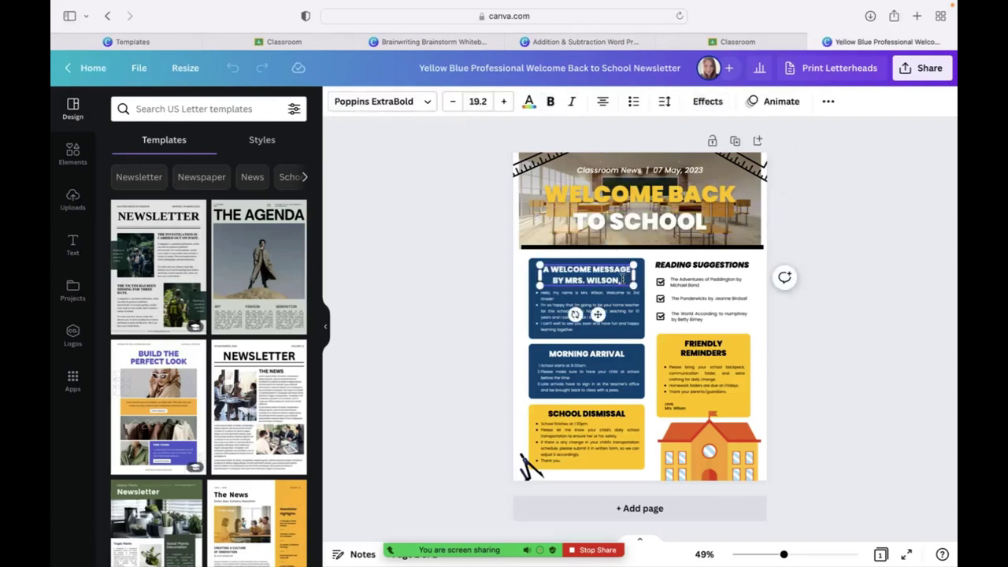
key("BackSpace")
key("BackSpace")
key("BackSpace")
key("BackSpace")
key("BackSpace")
key("BackSpace")
key("BackSpace")
type("SMITH")
key("super+1")
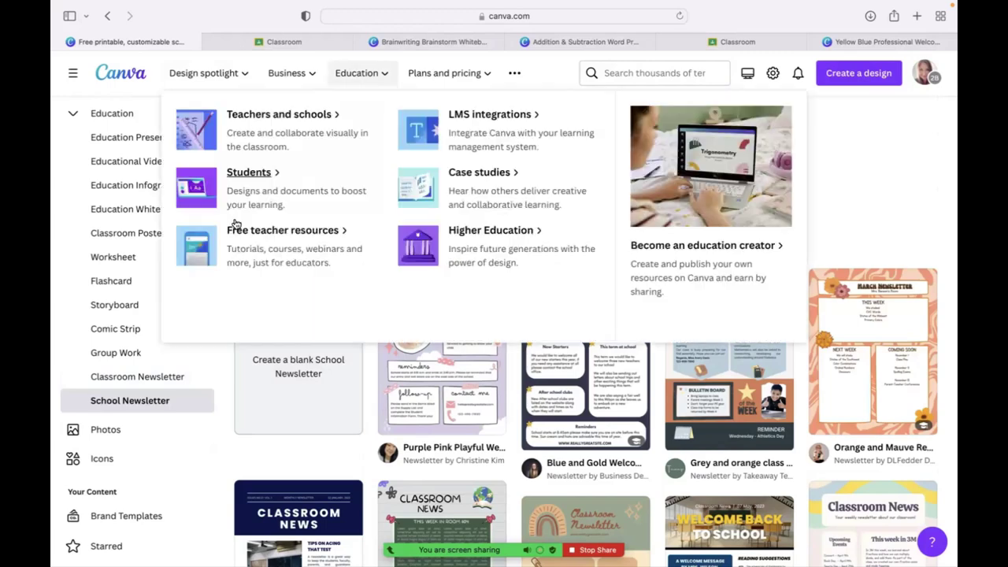
scroll(157, 252, "up", 3)
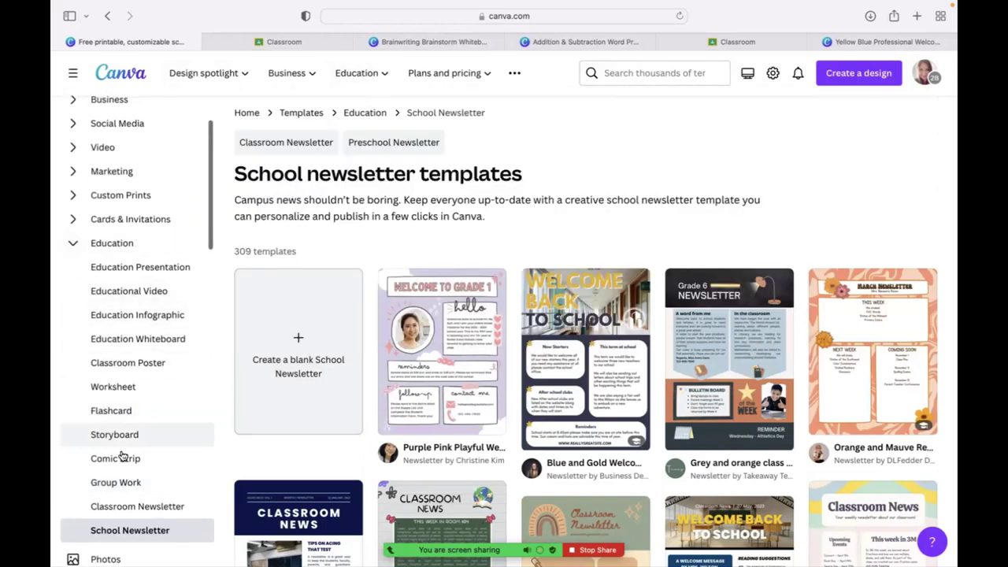